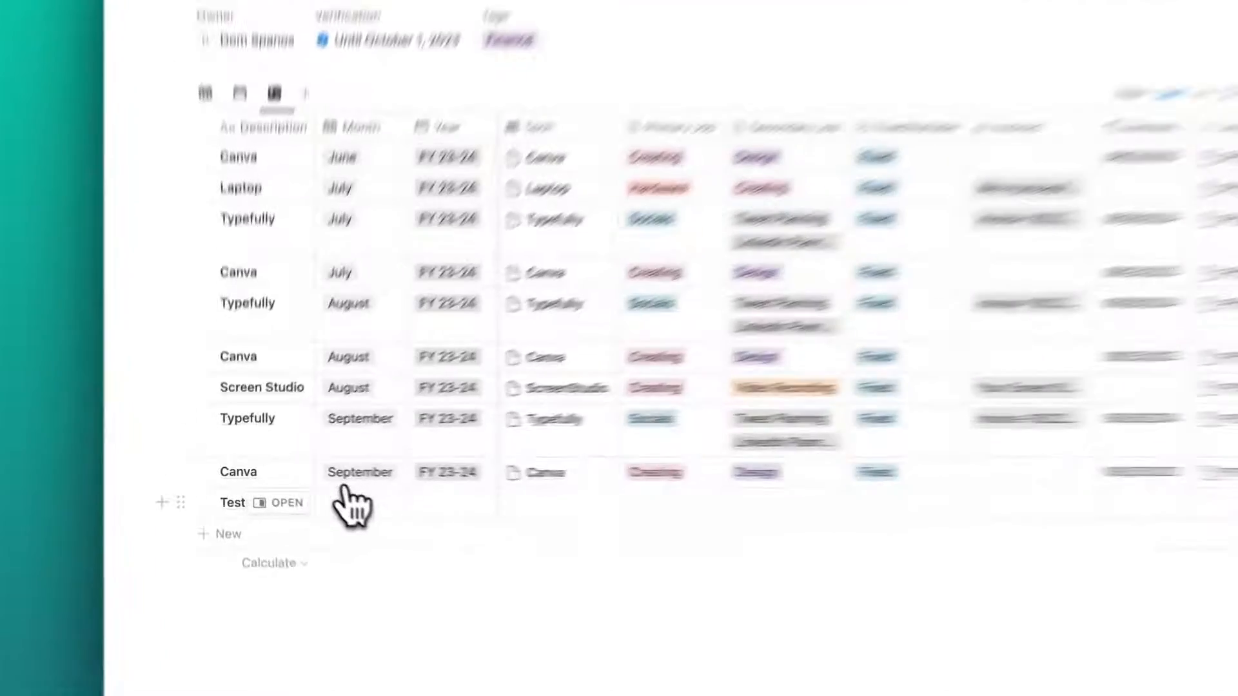
left_click(316, 493)
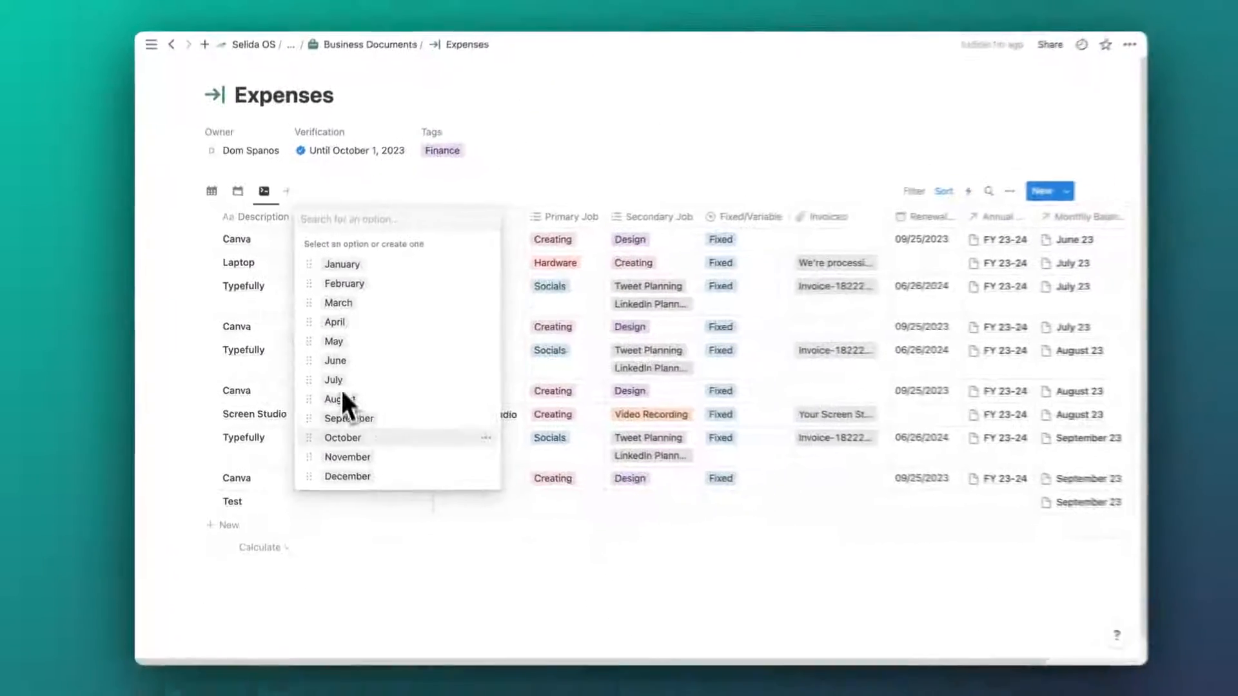
left_click(356, 505)
left_click(390, 502)
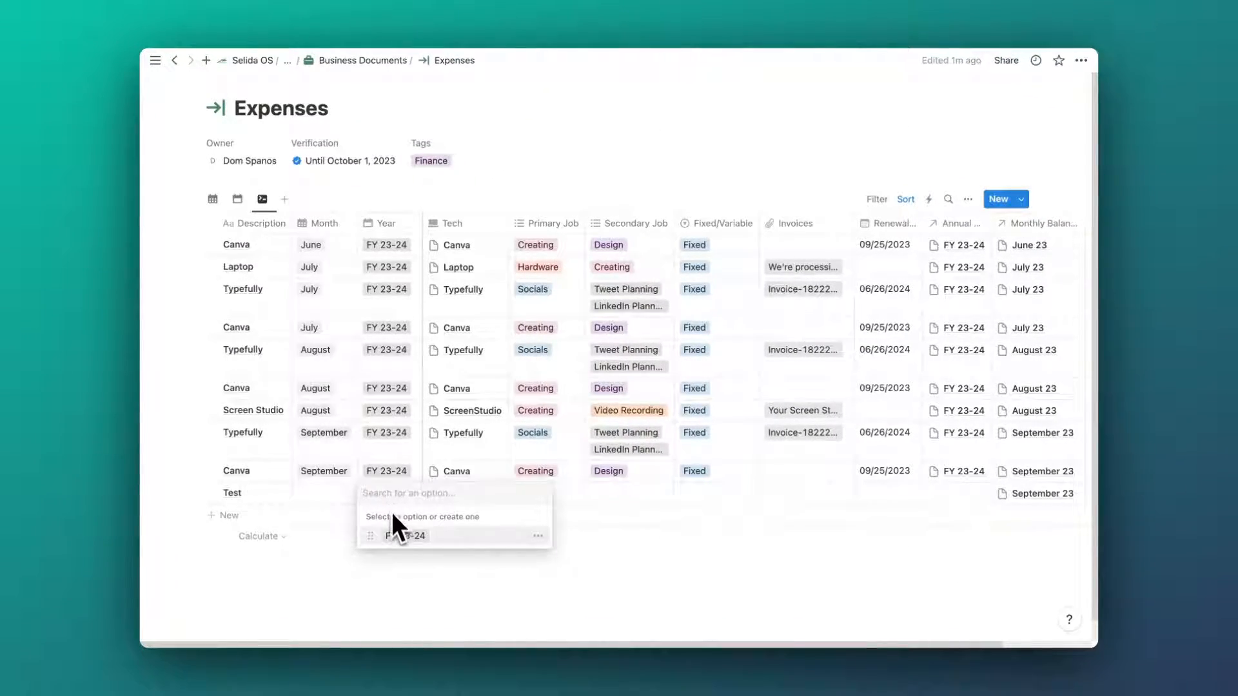
key("Escape")
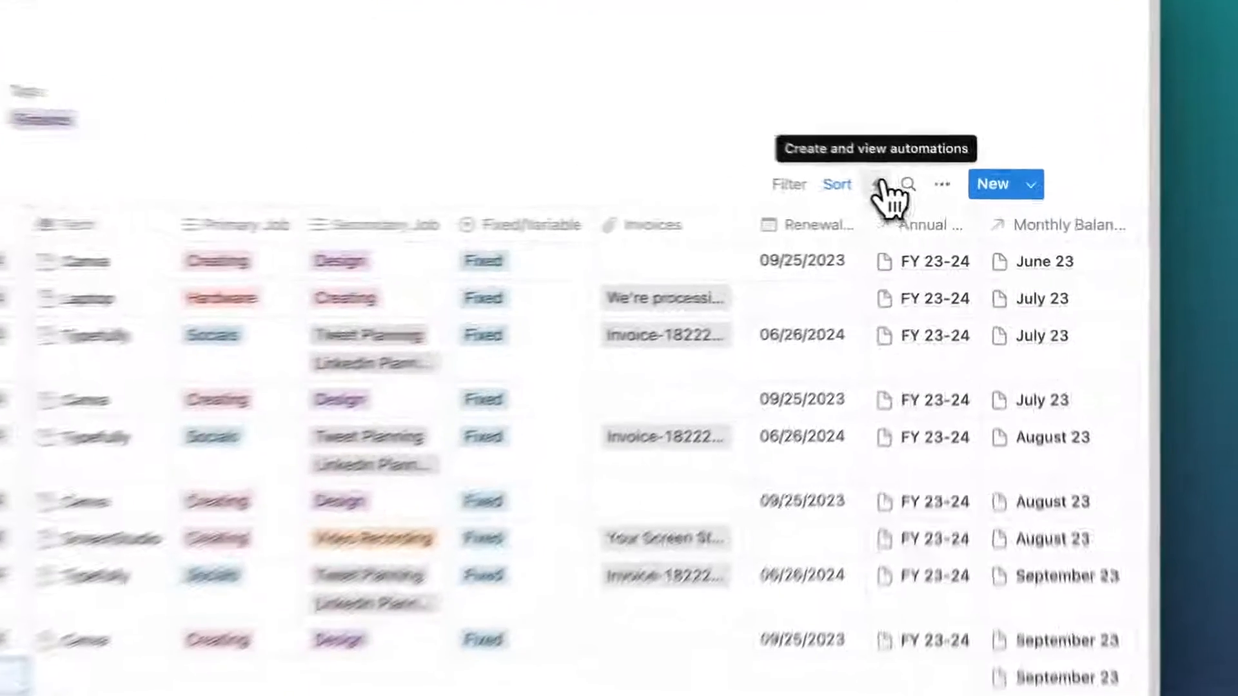
Step: Start a new automation for the Expenses database and name it "September 23"
left_click(929, 199)
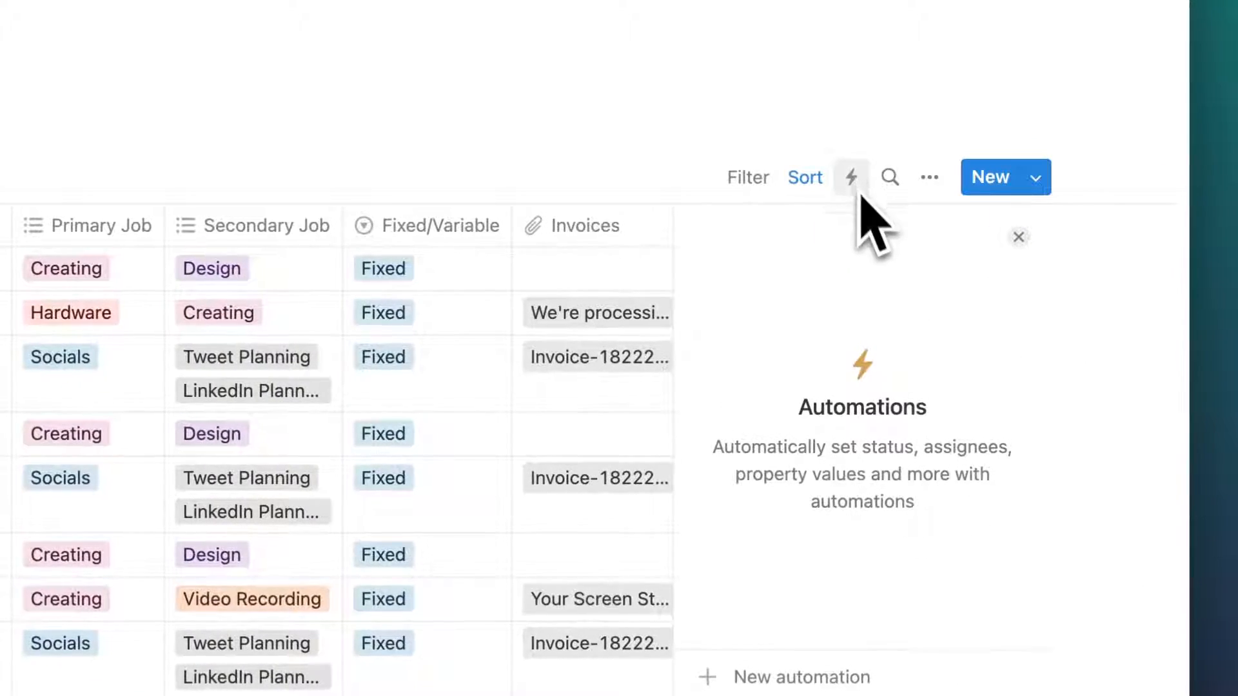
left_click(851, 671)
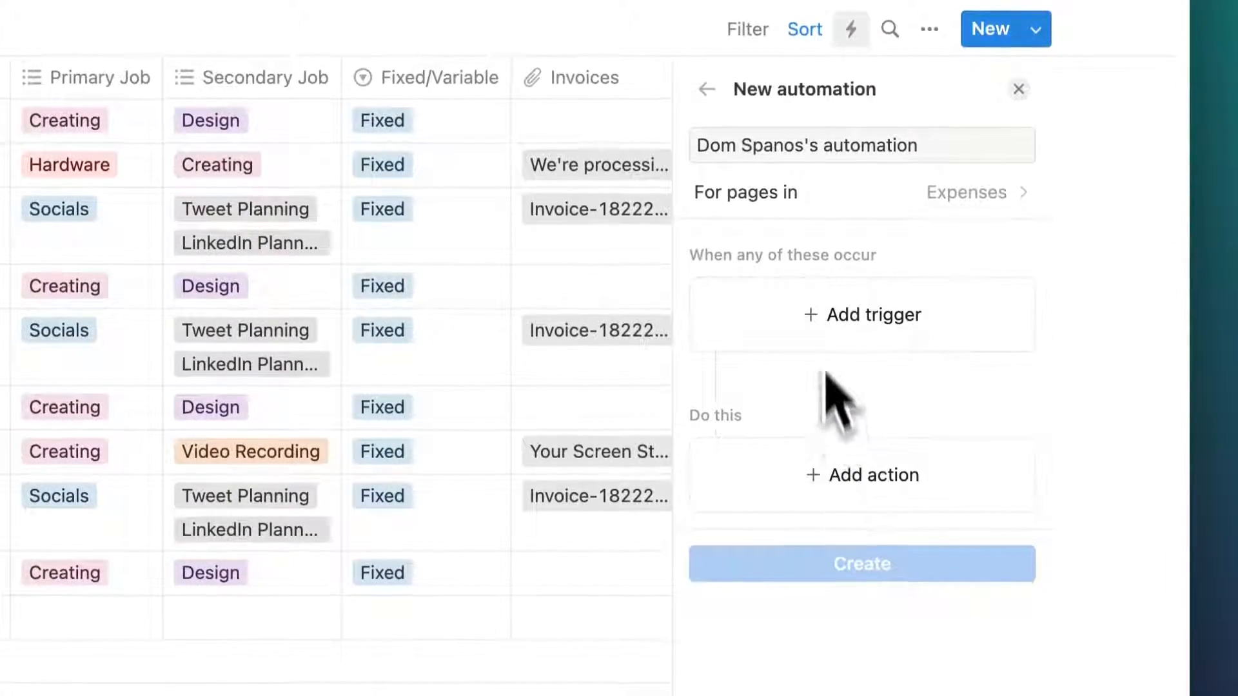
left_click(785, 153)
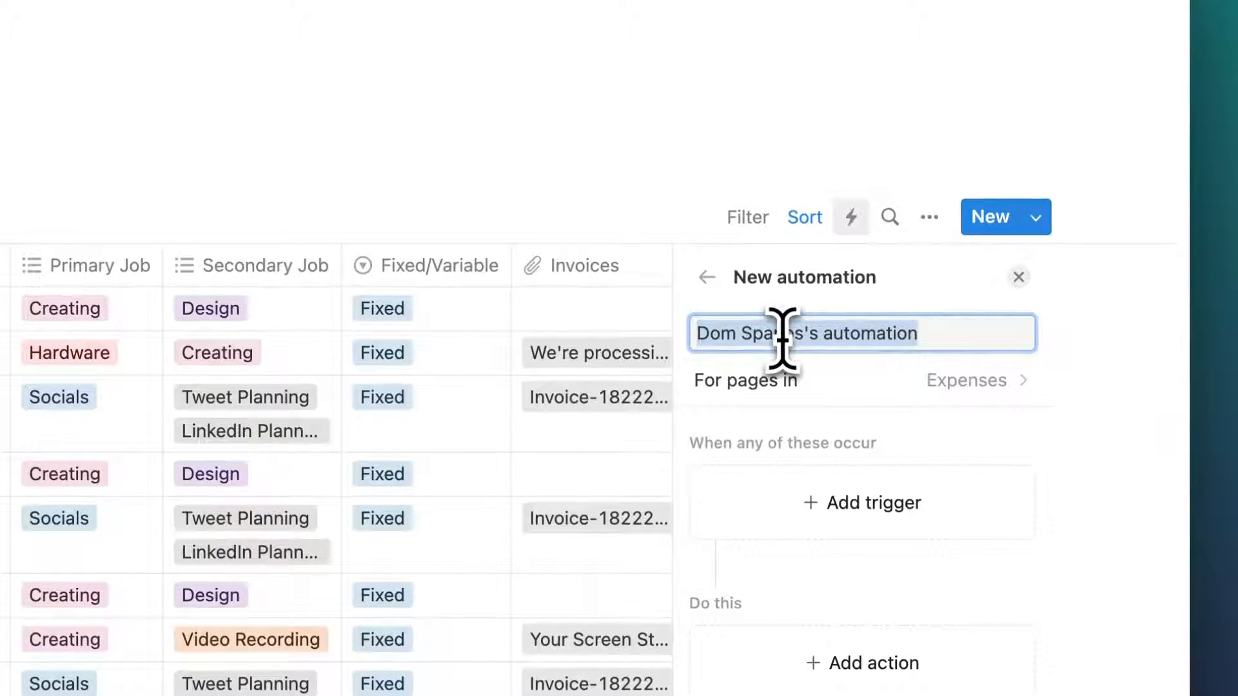
type("September 23")
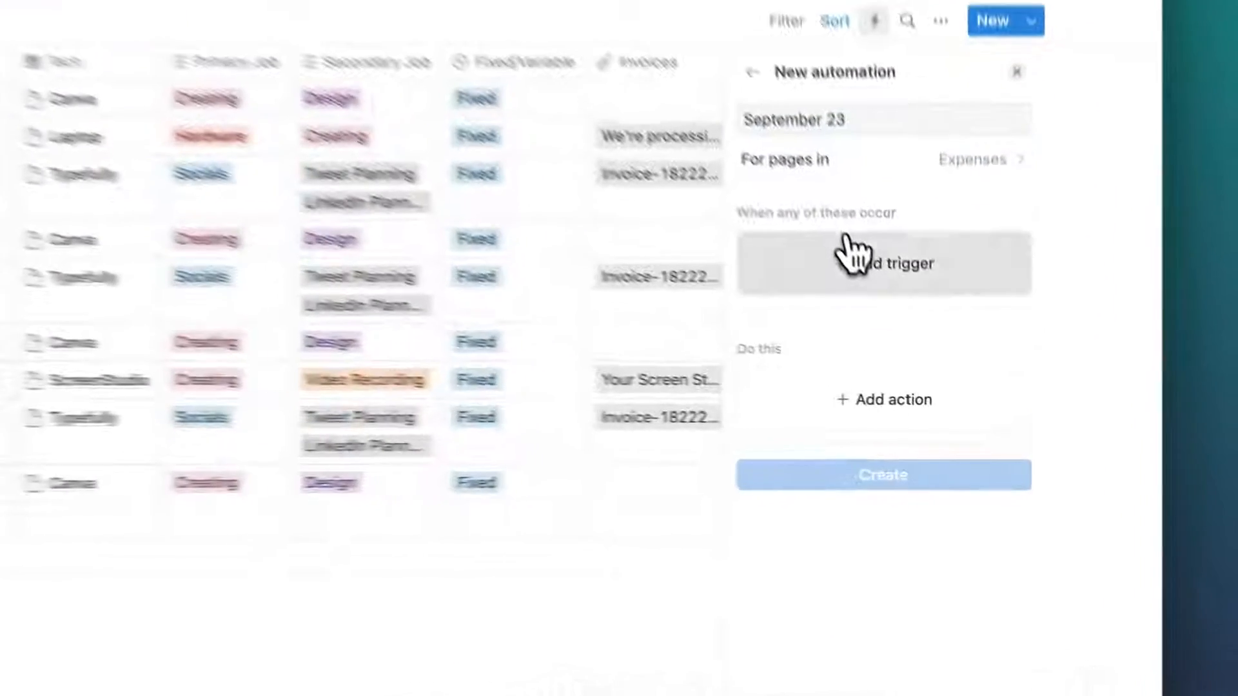
Step: Add a trigger that fires when the Month property is set to September only
left_click(918, 340)
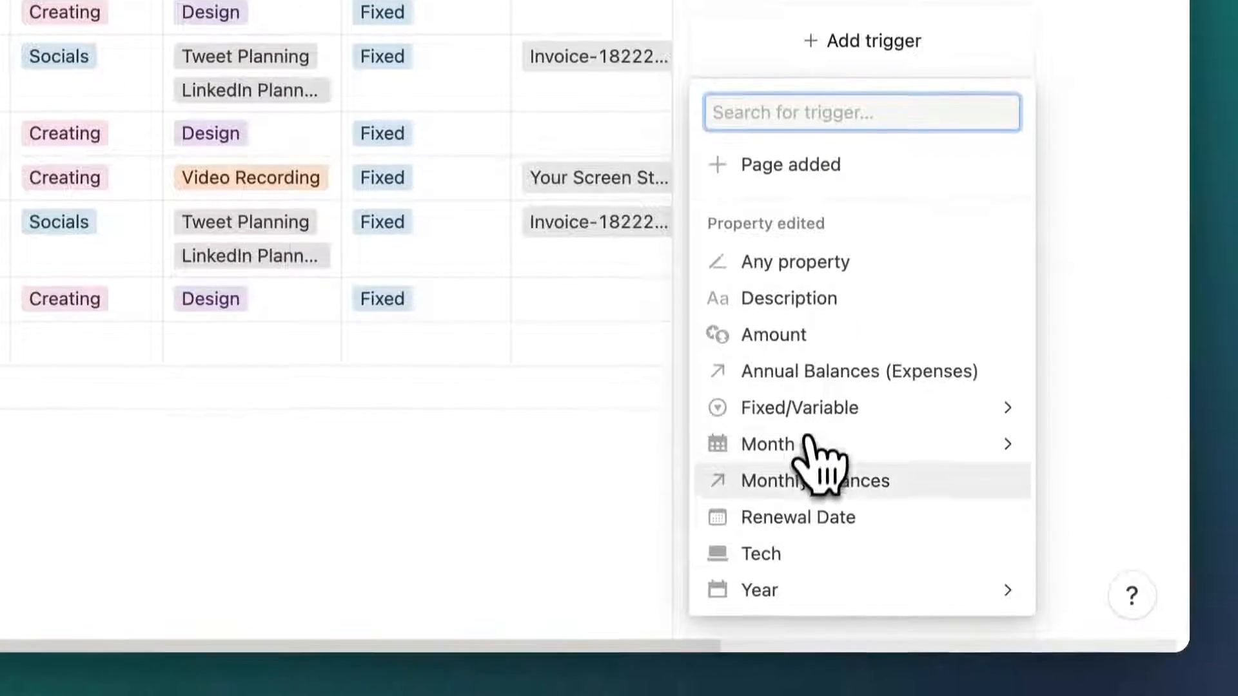
left_click(807, 441)
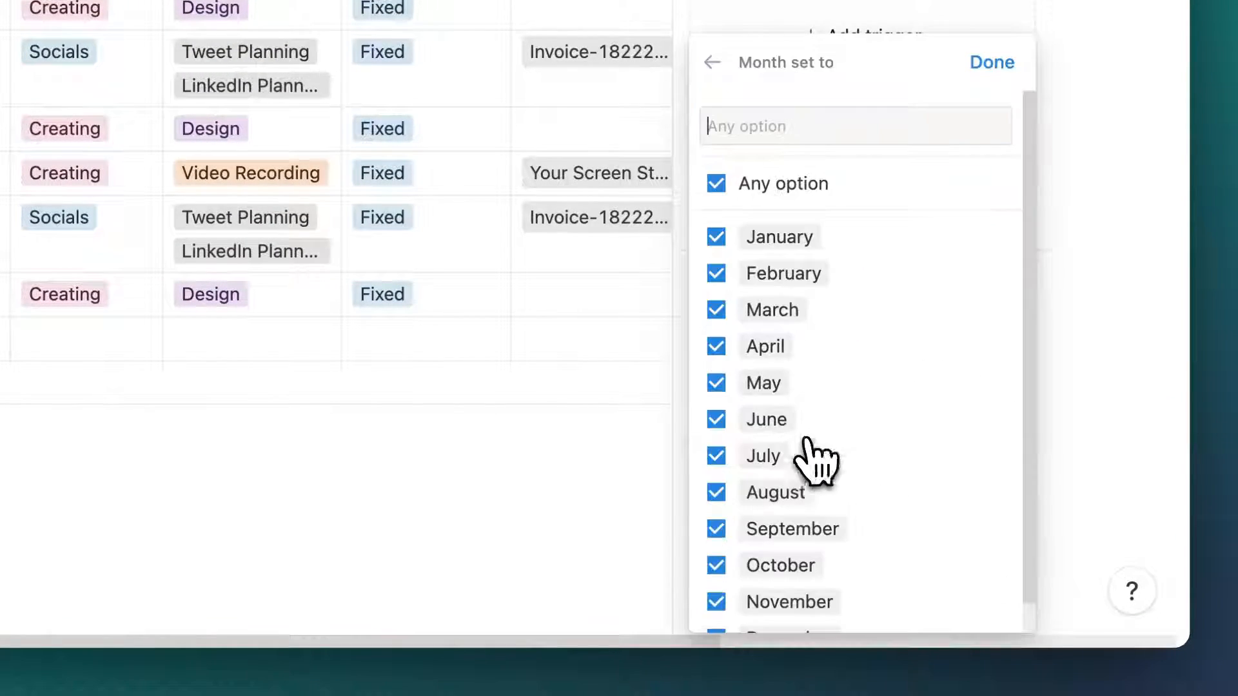
left_click(735, 188)
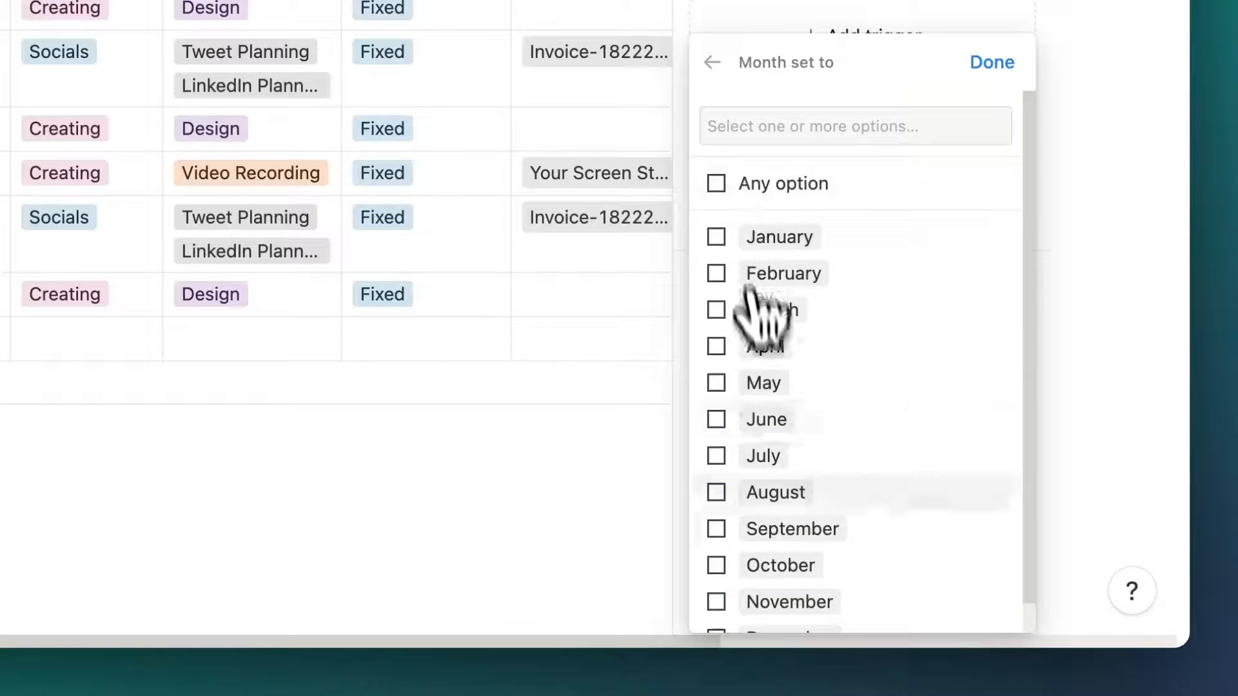
left_click(716, 529)
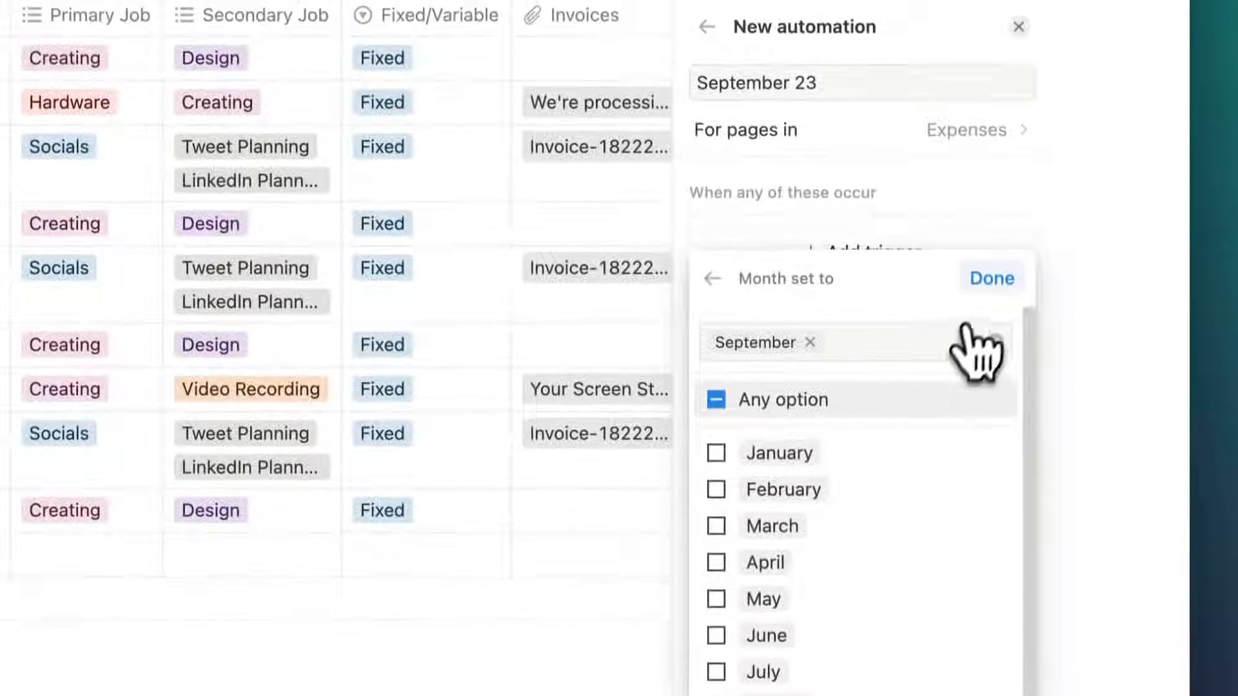
left_click(992, 176)
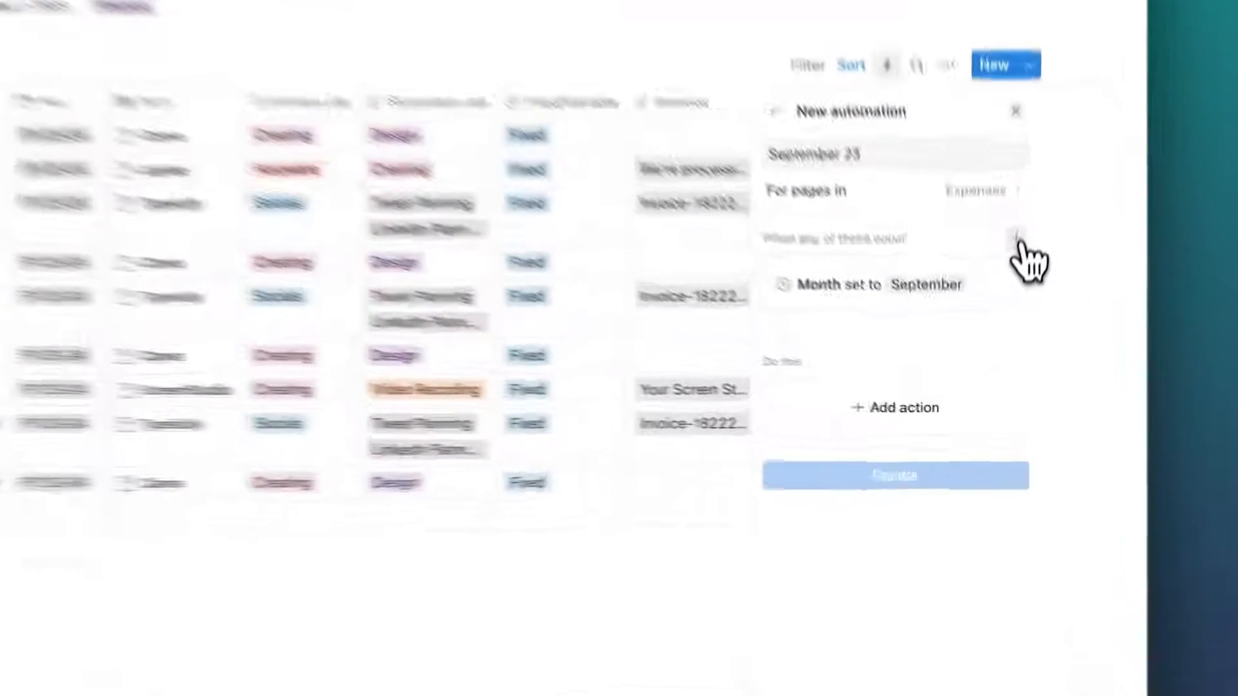
Step: Add a second trigger that fires when the Year property is set to any option
left_click(1013, 312)
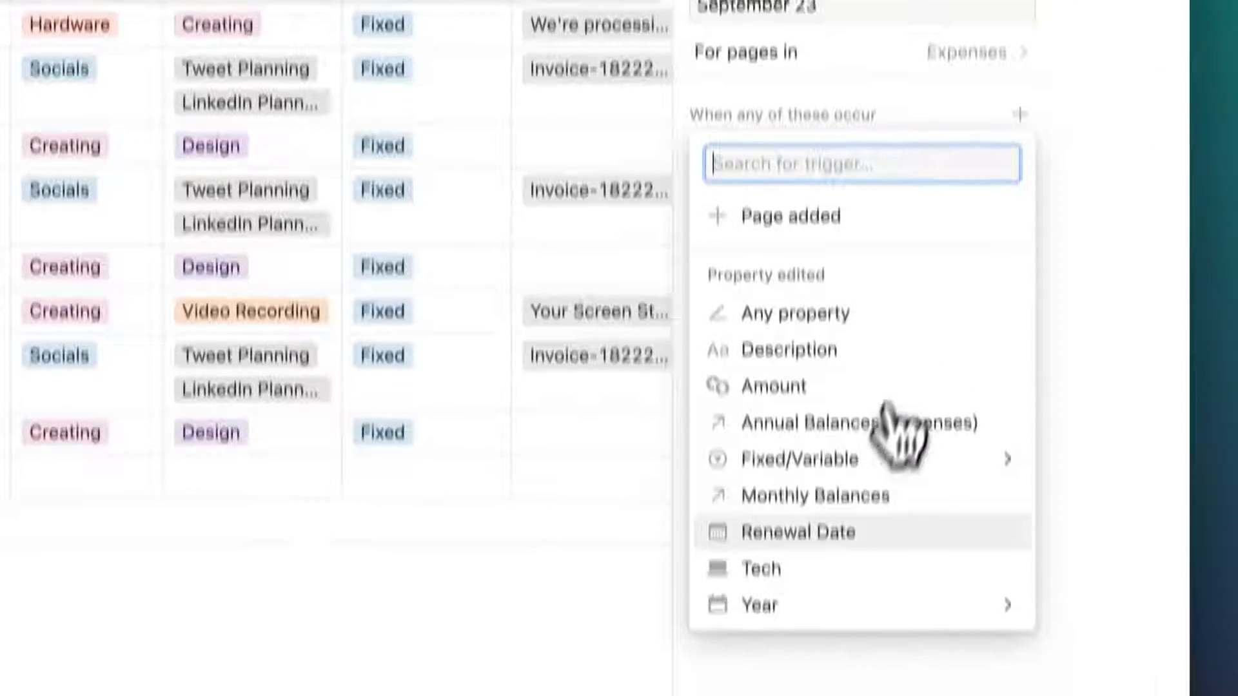
left_click(806, 605)
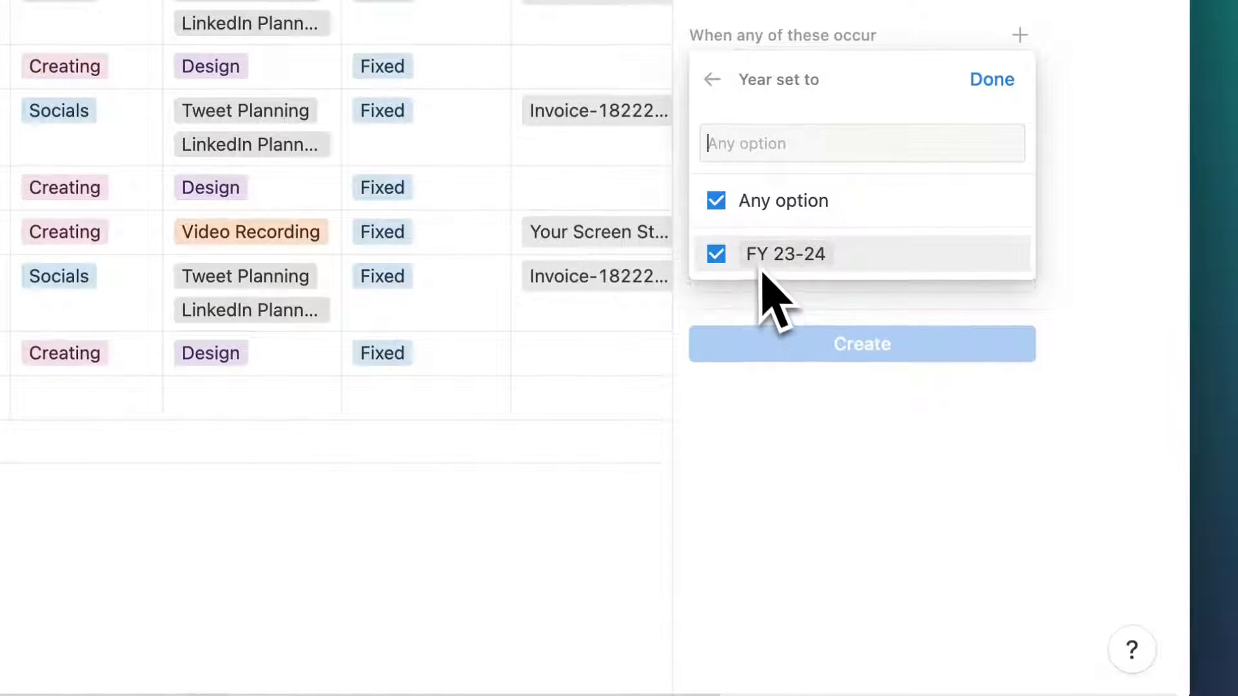
left_click(987, 80)
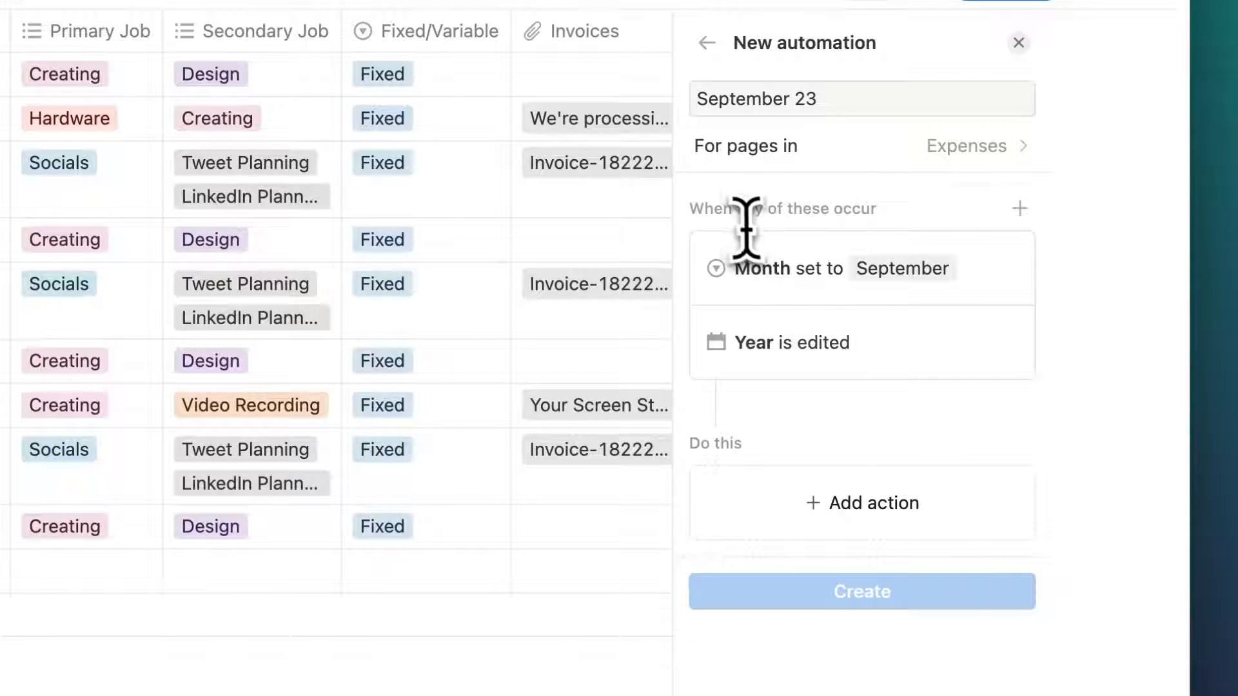
Step: Delete the Year trigger from the automation
left_click_drag(704, 210, 871, 212)
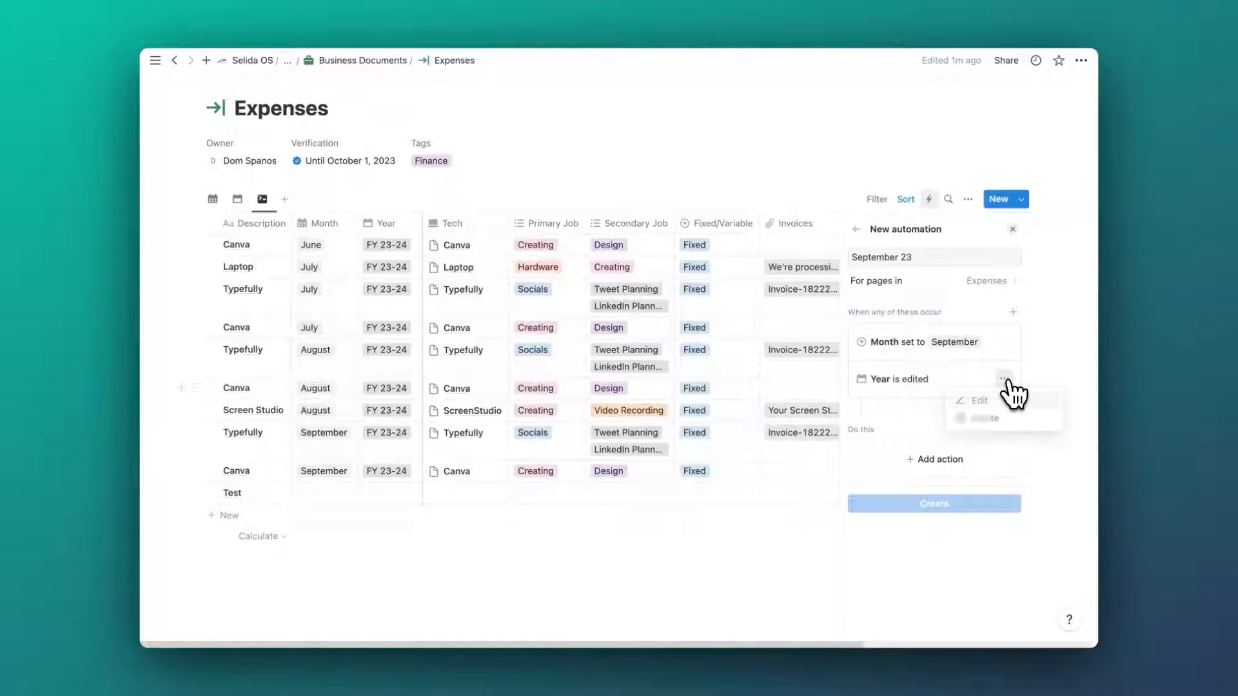
left_click(1004, 379)
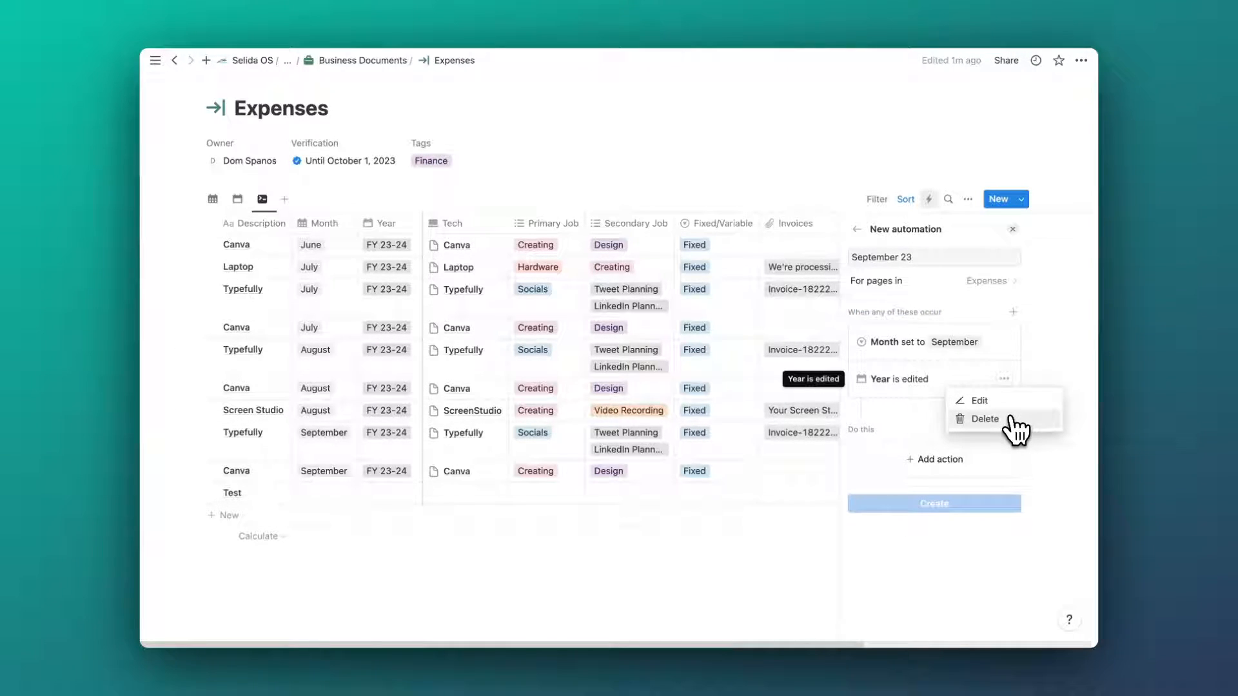
left_click(1010, 418)
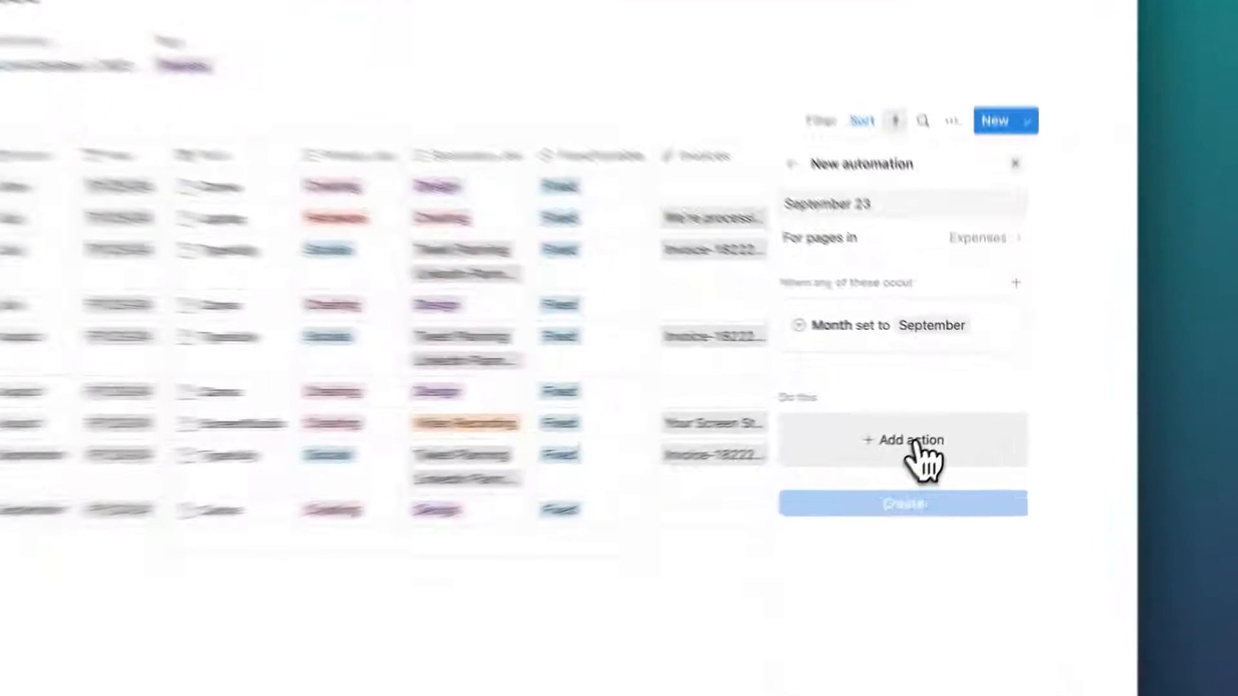
Step: Add an action that sets the Monthly Balances relation to the September 23 page
left_click(940, 422)
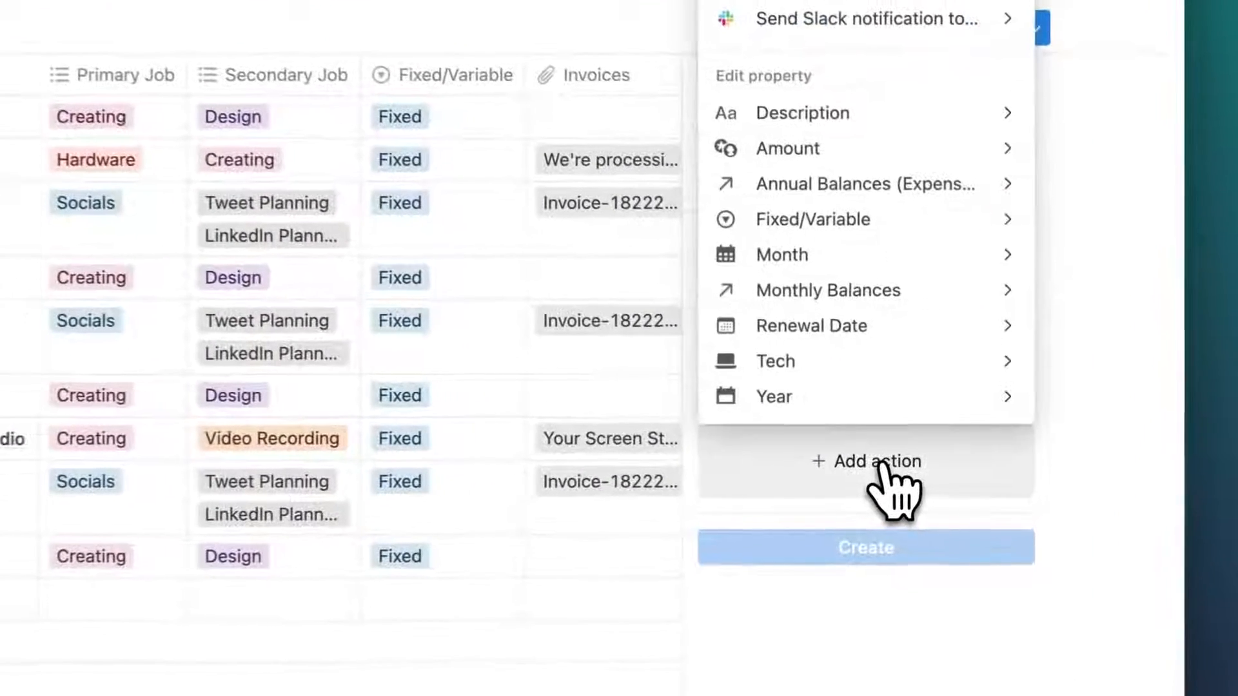
left_click(850, 296)
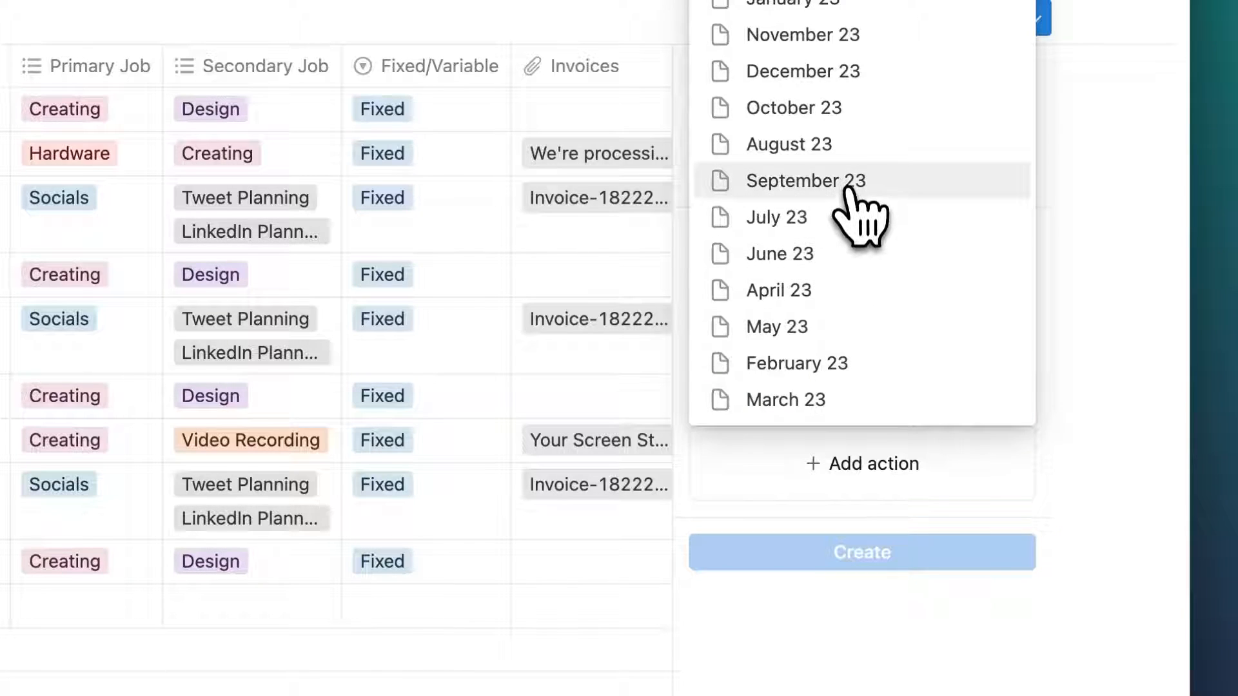
left_click(856, 188)
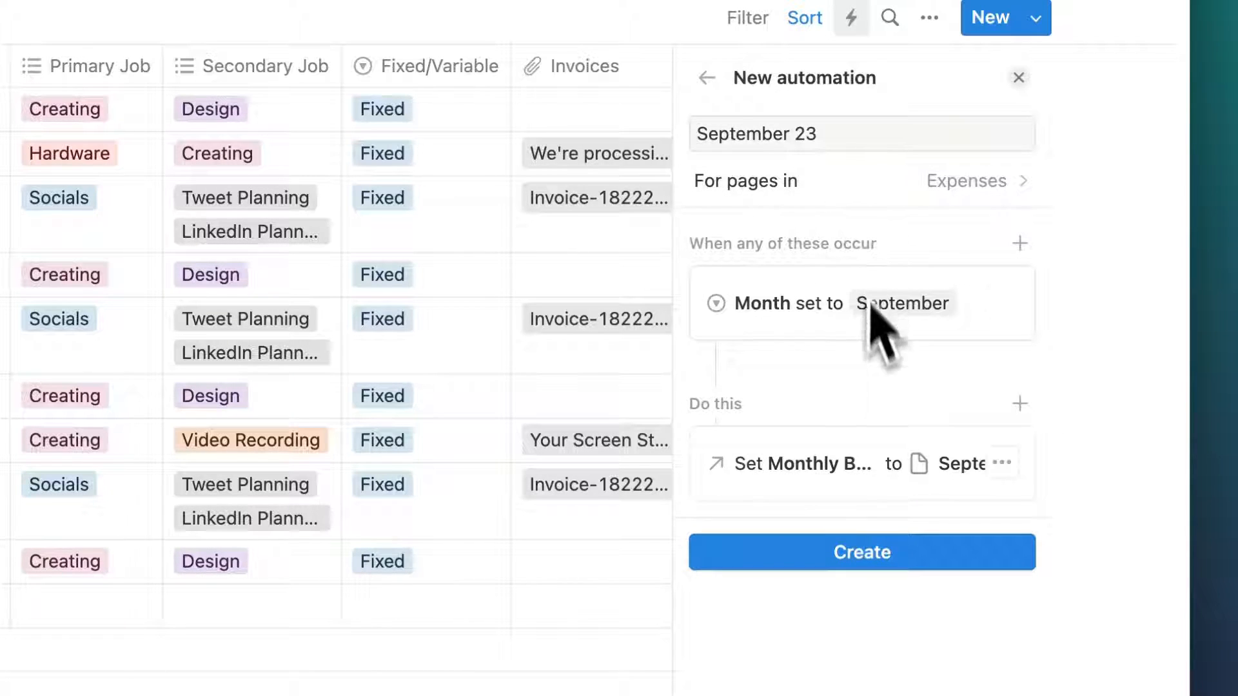
Step: Add a second action setting Annual Balances (Expenses) to FY 23-24, create the automation and return to the full table
left_click(1019, 405)
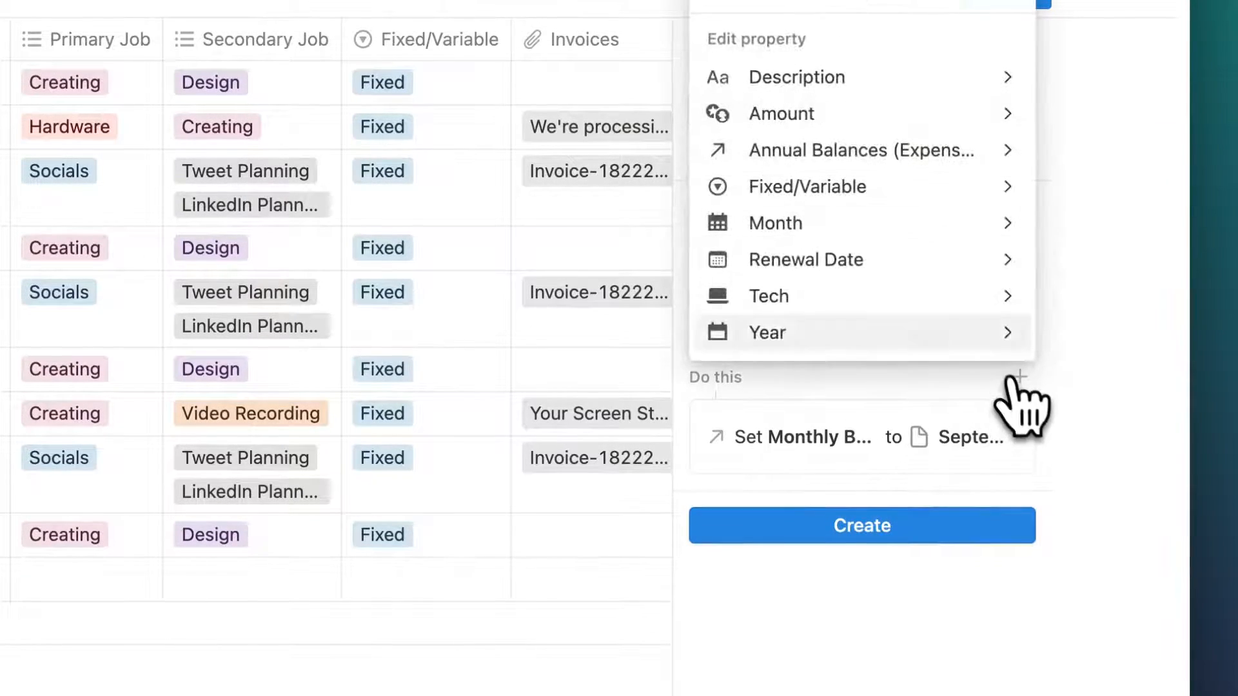
left_click(903, 155)
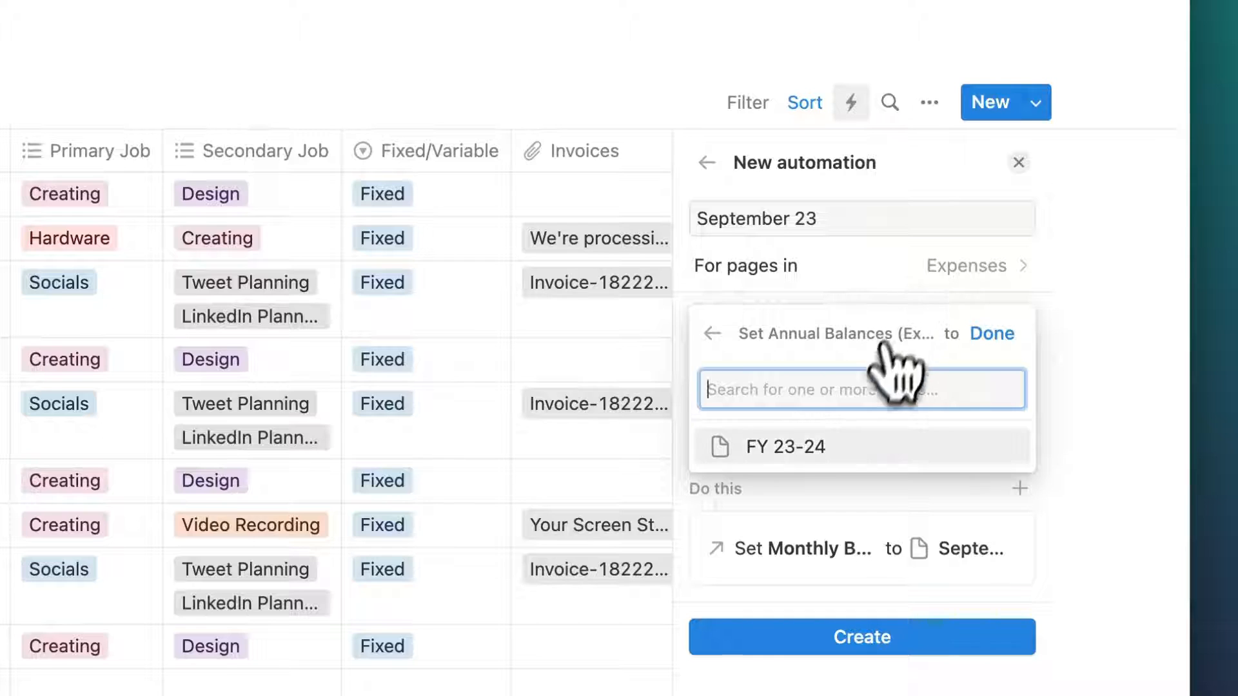
left_click(839, 445)
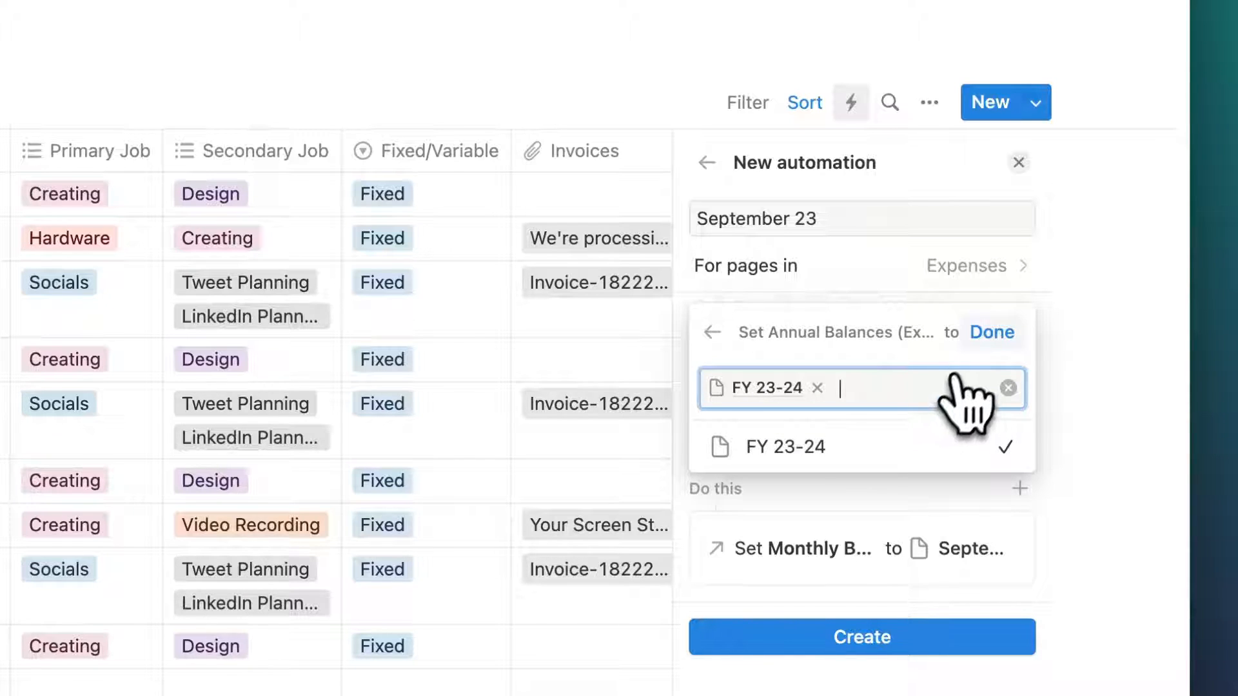
left_click(990, 333)
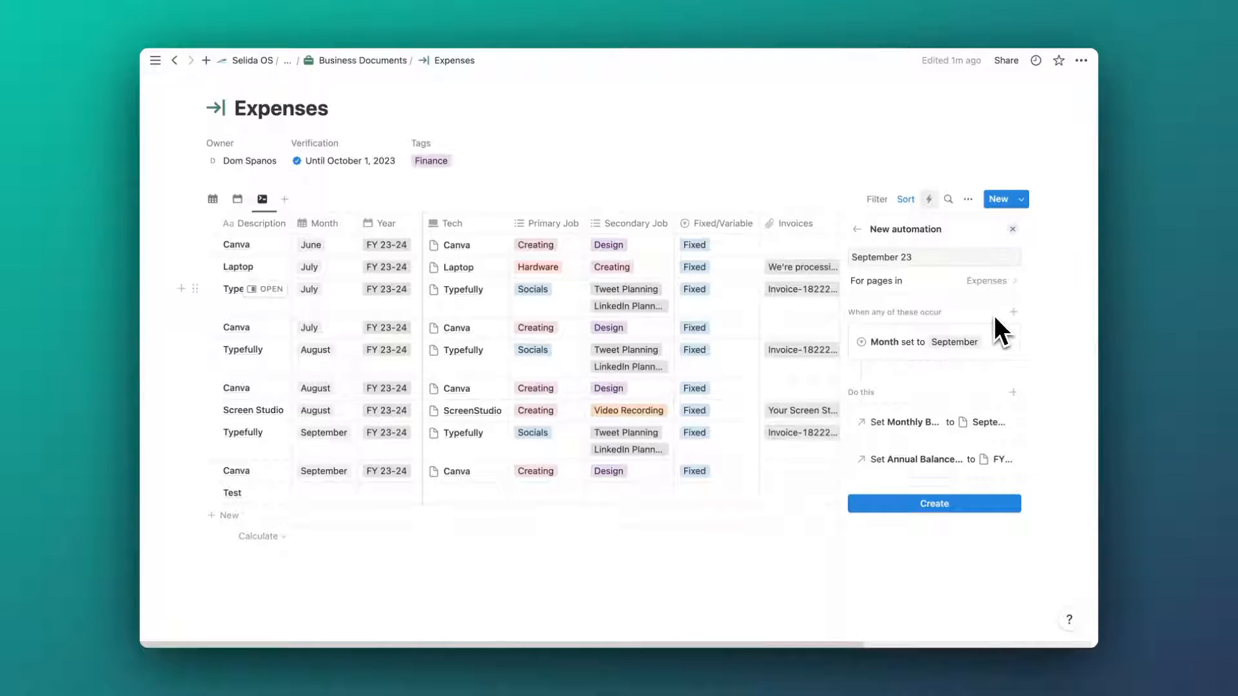
left_click(946, 504)
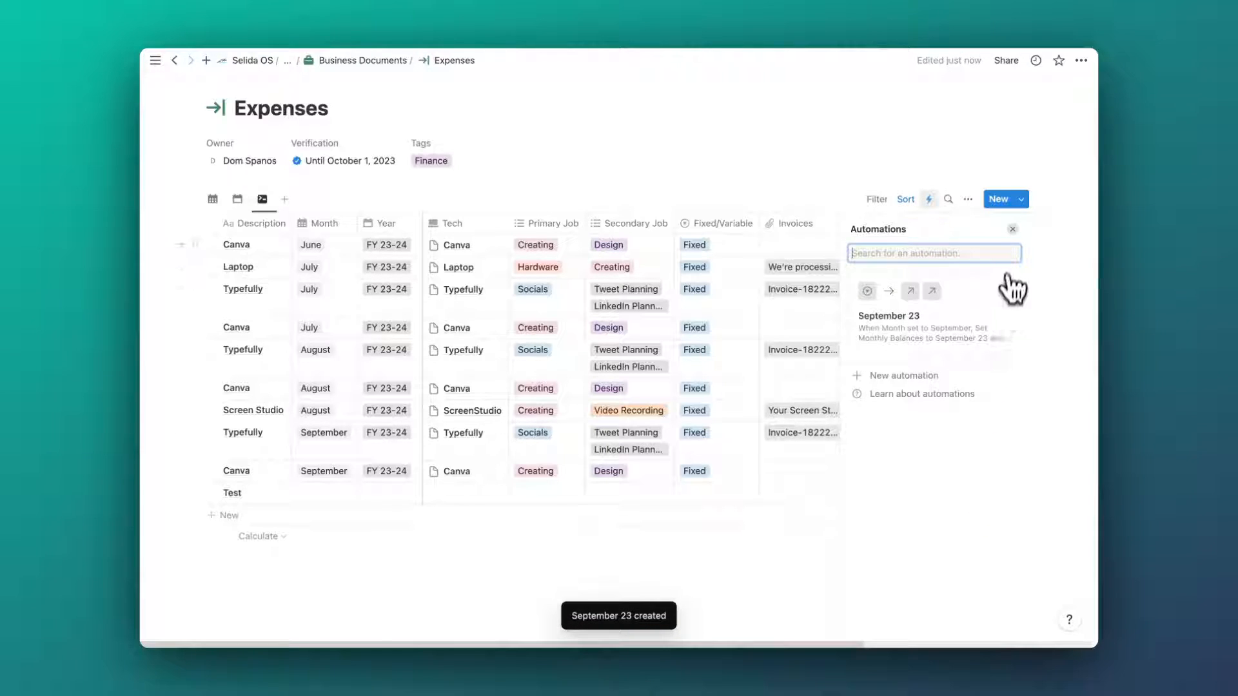
left_click(1013, 231)
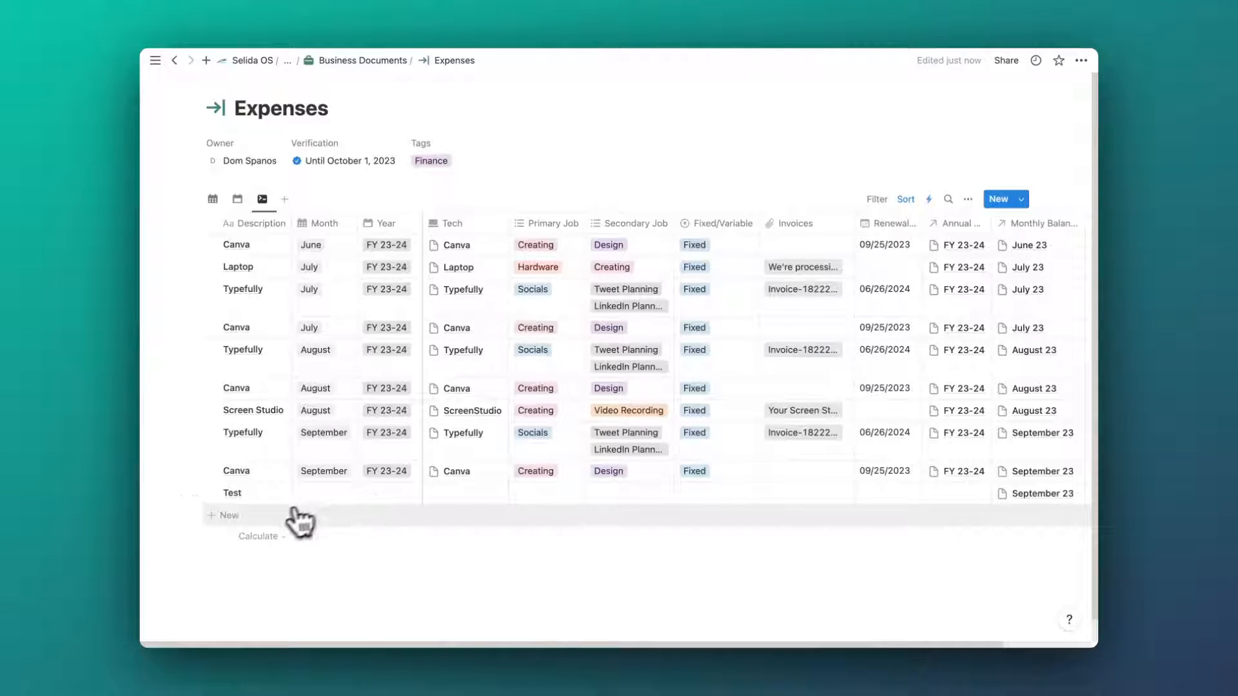
Step: Add a new expense row named "Test 2" and set its Month to September
left_click(236, 523)
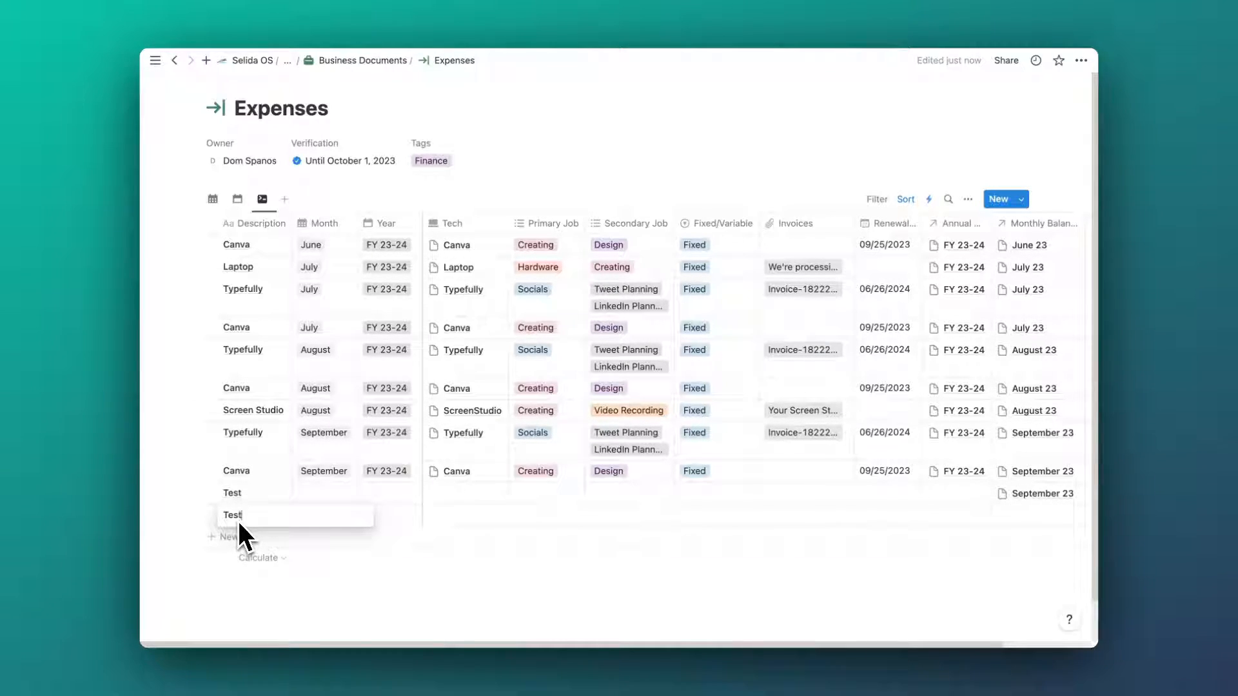
key("Return")
left_click(326, 516)
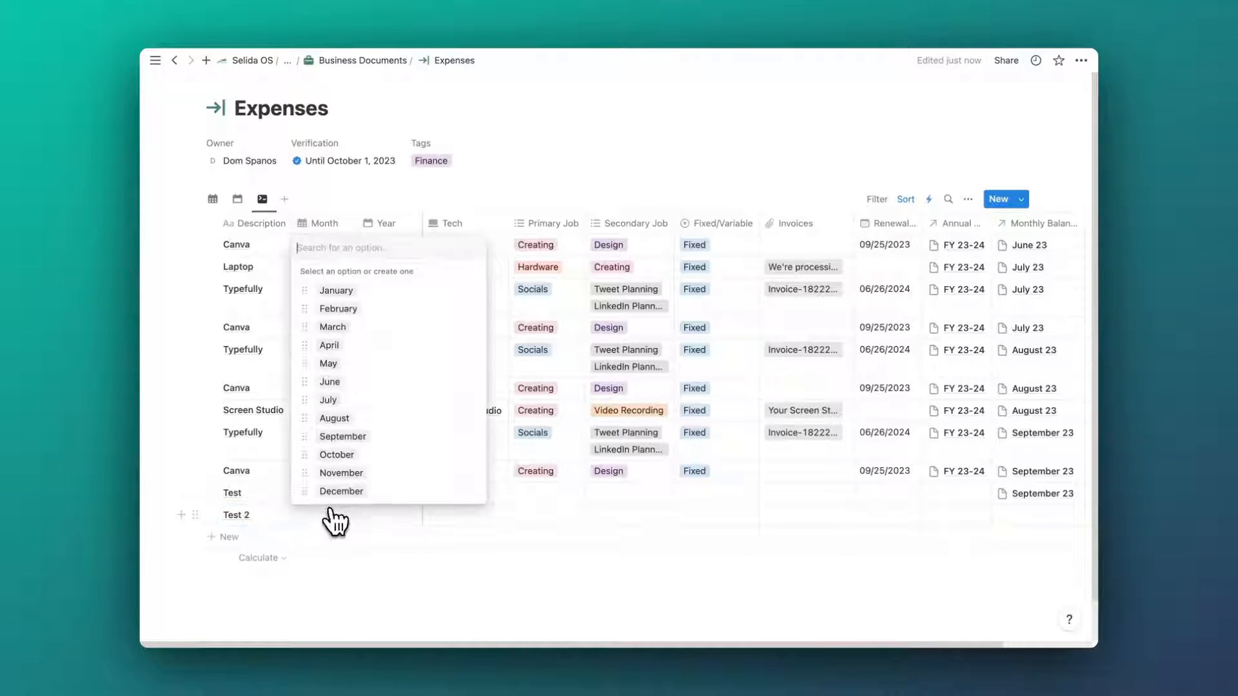
left_click(359, 436)
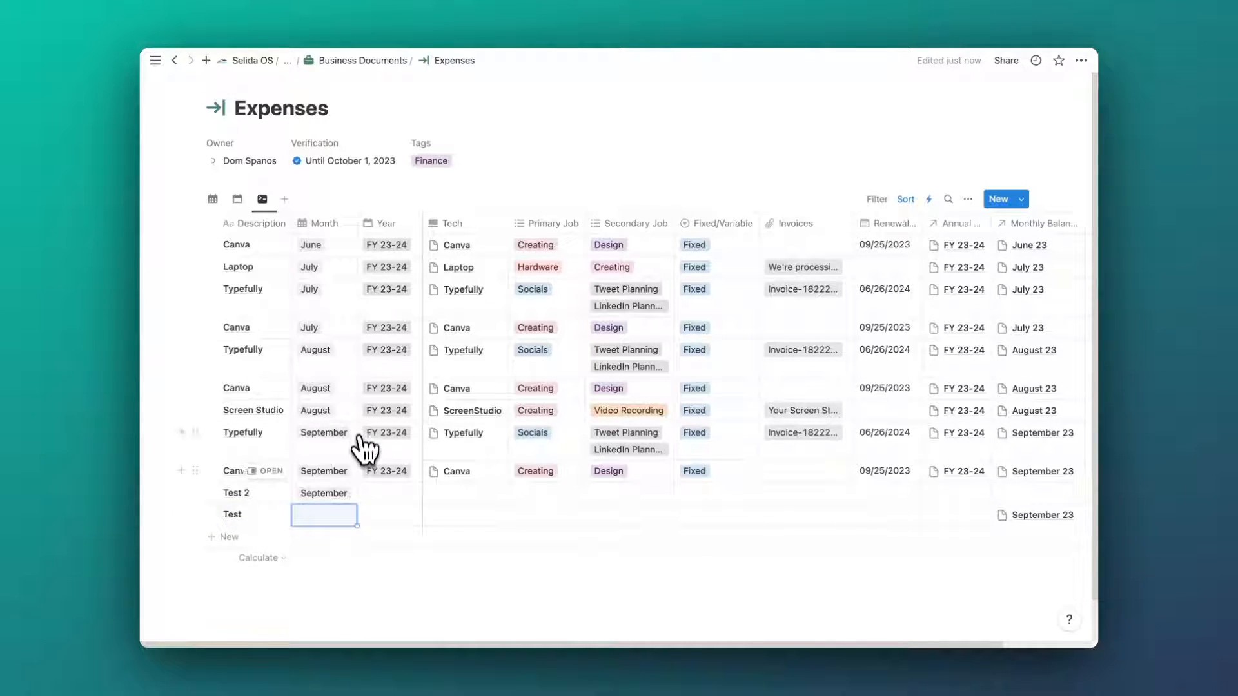
Step: Set the Year of the "Test" row to FY 23-24
left_click(383, 514)
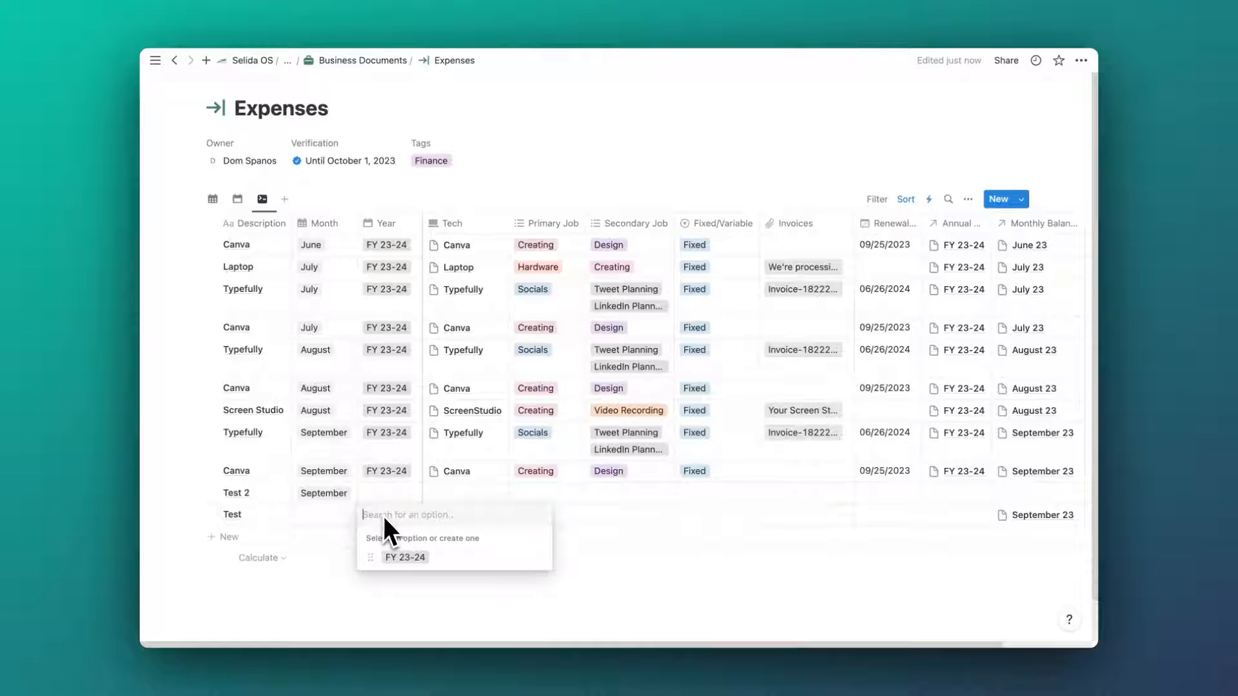
left_click(395, 555)
left_click(655, 608)
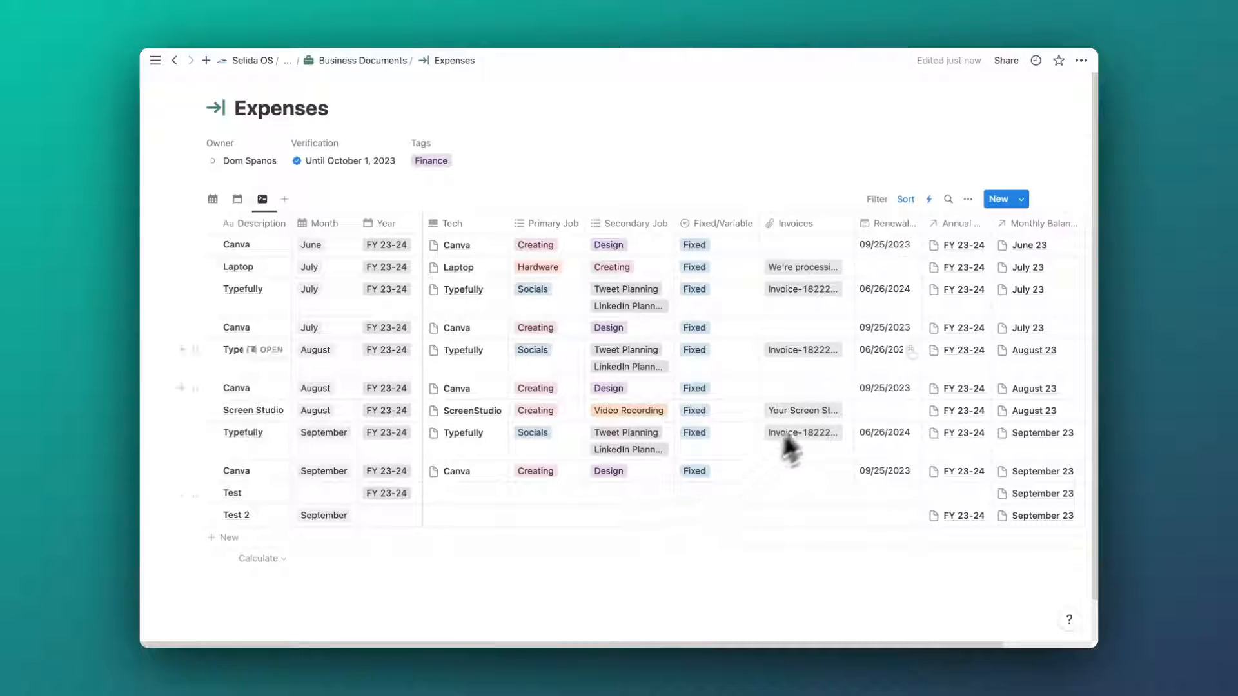
Step: Create an "October 23" automation triggered by Month set to October, setting Monthly Balances to October 23 and Annual Balances to FY 23-24
left_click(929, 199)
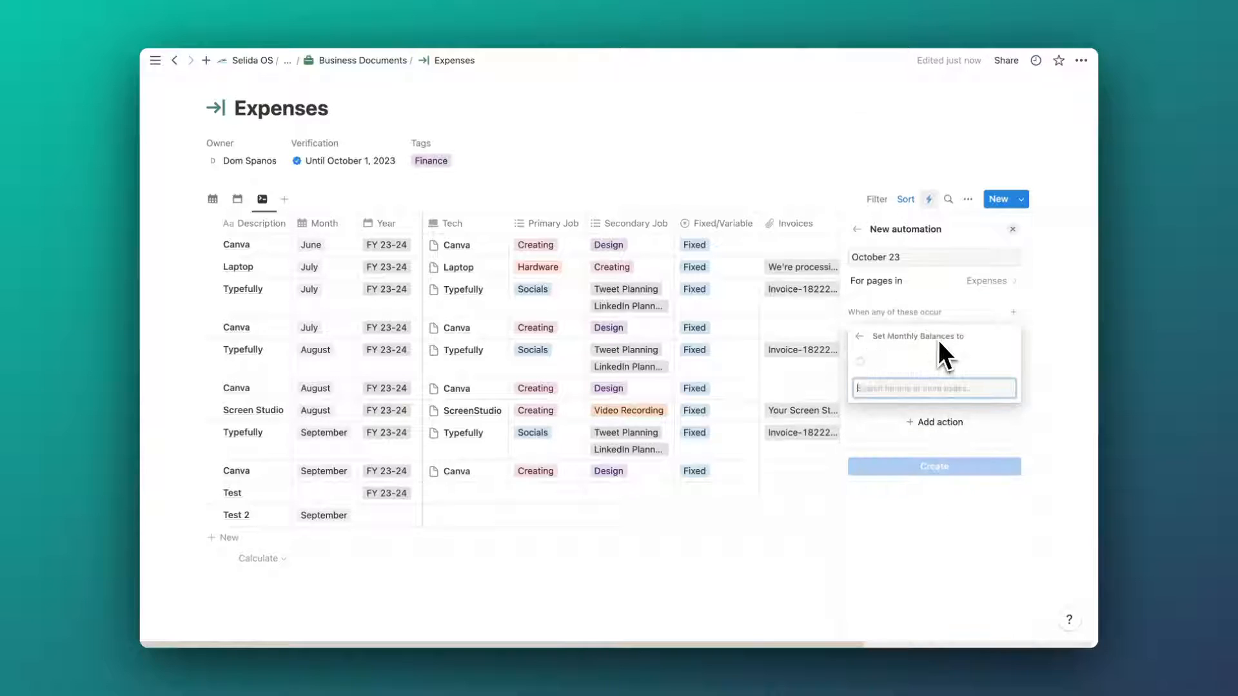
left_click(938, 339)
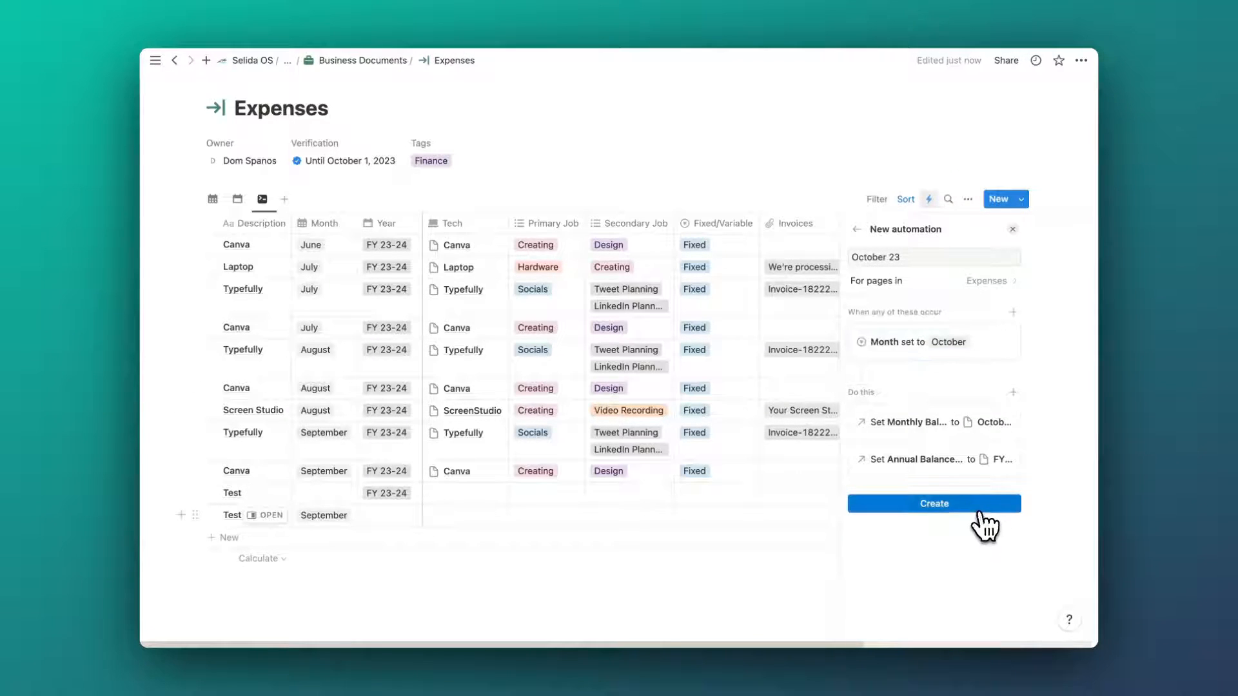
left_click(977, 503)
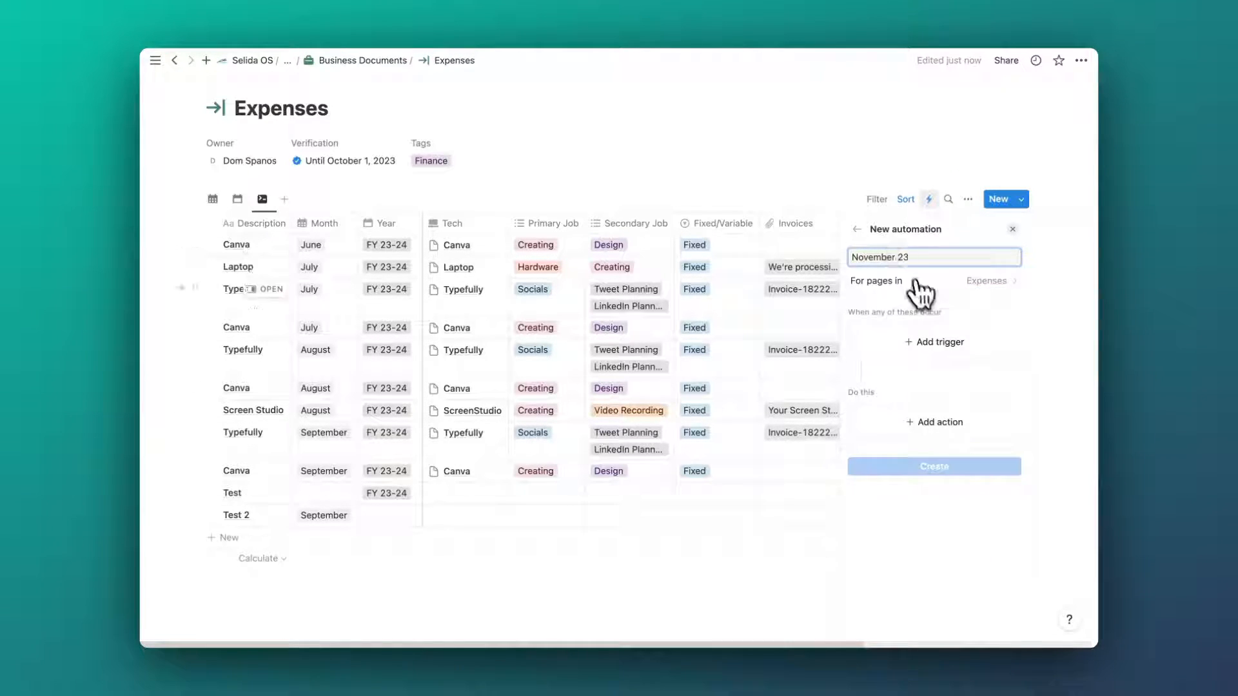
Step: Trigger the "November 23" automation on Month set to November, set Monthly Balances to November 23 and Annual Balances to FY 23-24, and create it
left_click(935, 342)
left_click(928, 545)
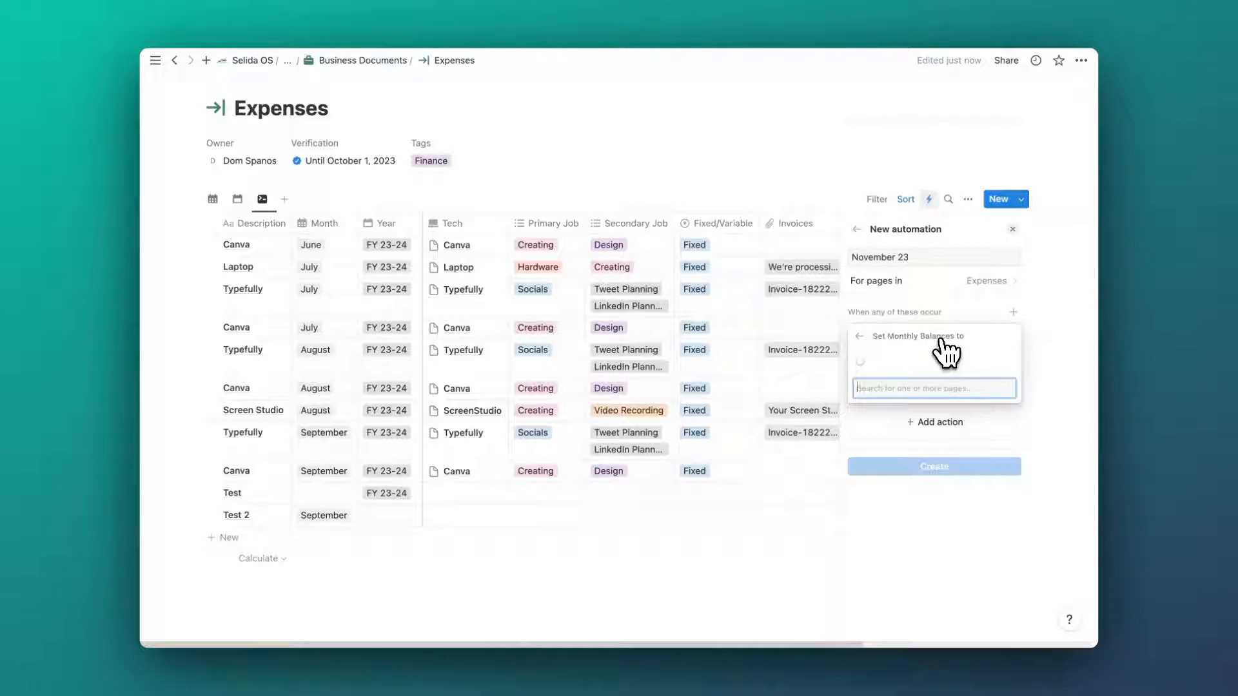
left_click(948, 350)
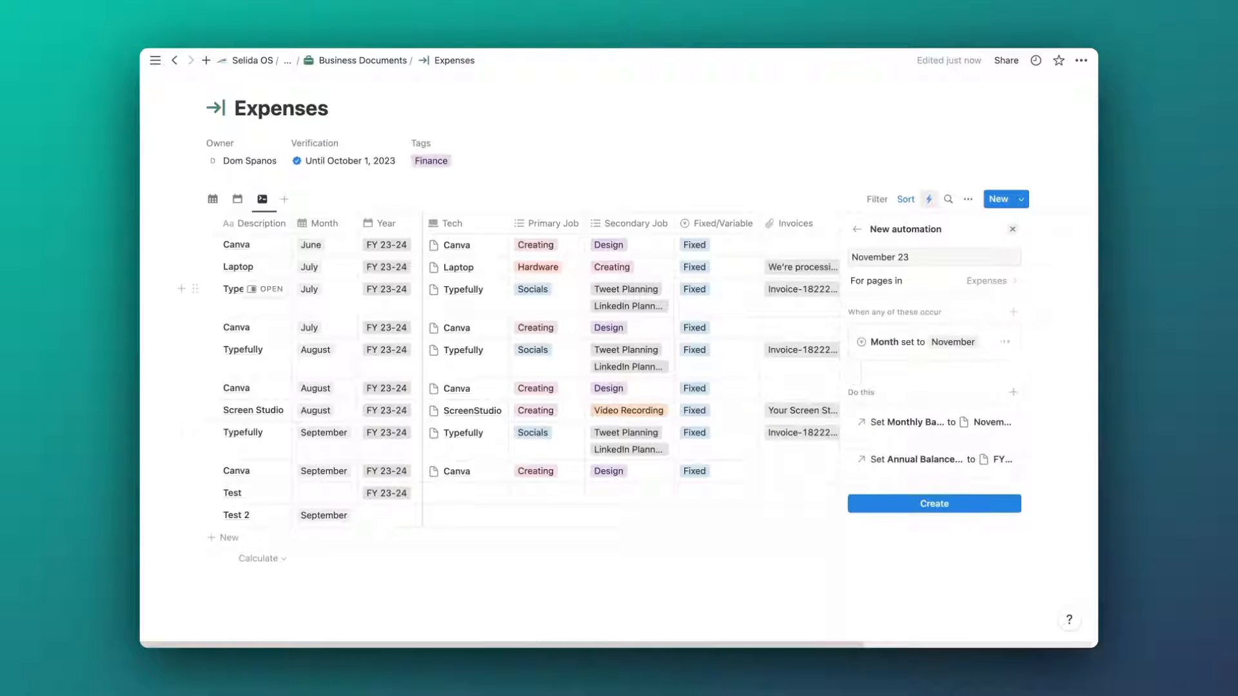
left_click(934, 504)
Step: Start a new automation named "December 23" with a trigger for Month set to December
left_click(912, 556)
left_click(895, 256)
type("December 23")
left_click(934, 343)
left_click(874, 428)
scroll(875, 516, "down", 2)
left_click(896, 627)
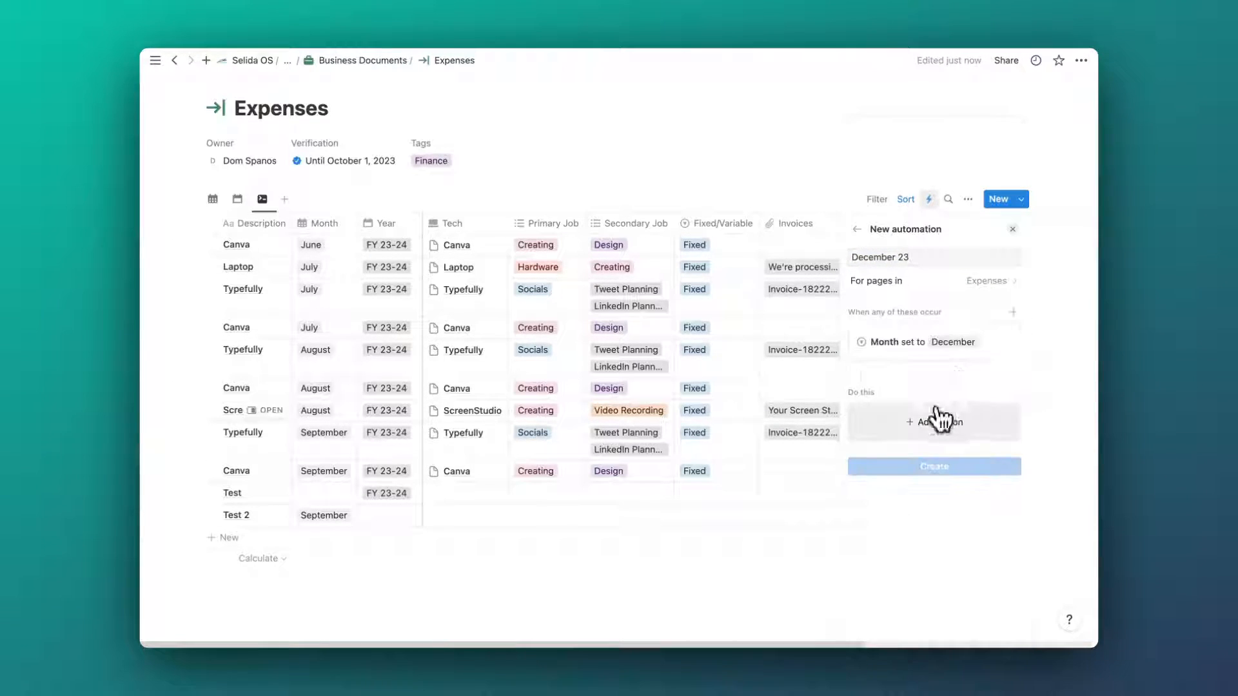
Step: Add actions setting Monthly Balances to December 23 and Annual Balances to the matching financial year, create the automation and return to the full table
left_click(938, 416)
left_click(921, 334)
left_click(904, 209)
left_click(1012, 394)
left_click(934, 279)
left_click(887, 367)
left_click(934, 467)
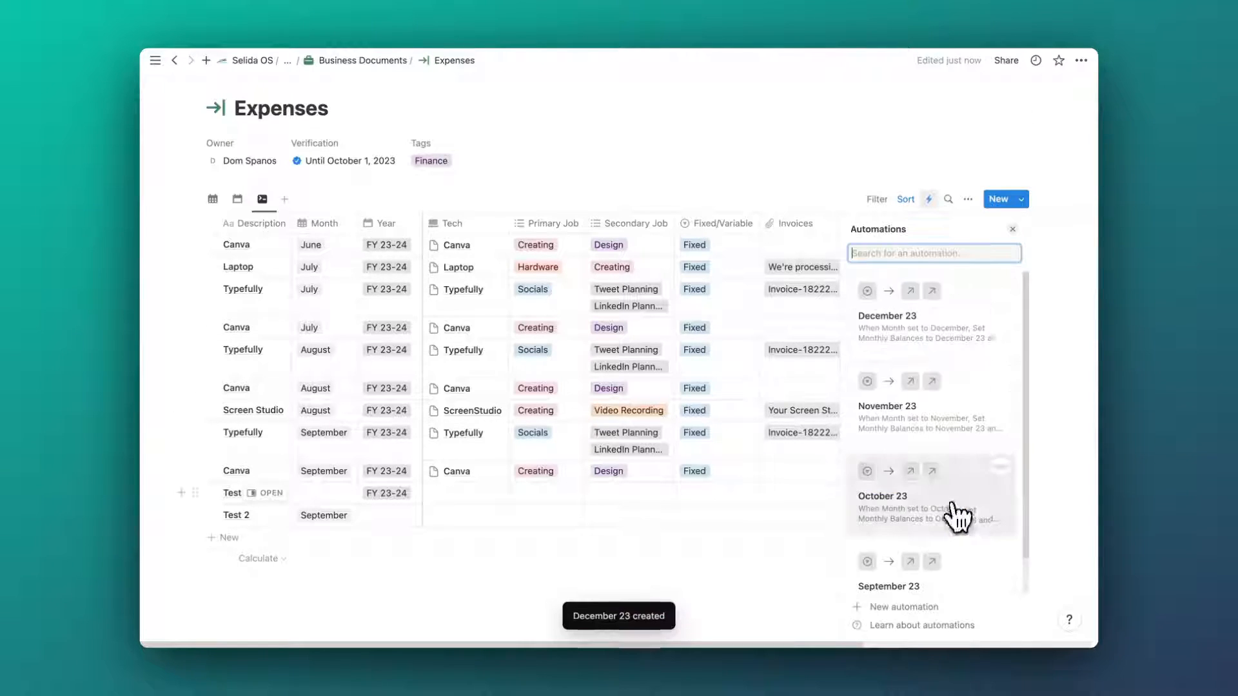
scroll(986, 322, "down", 1)
scroll(986, 330, "up", 1)
left_click(1012, 229)
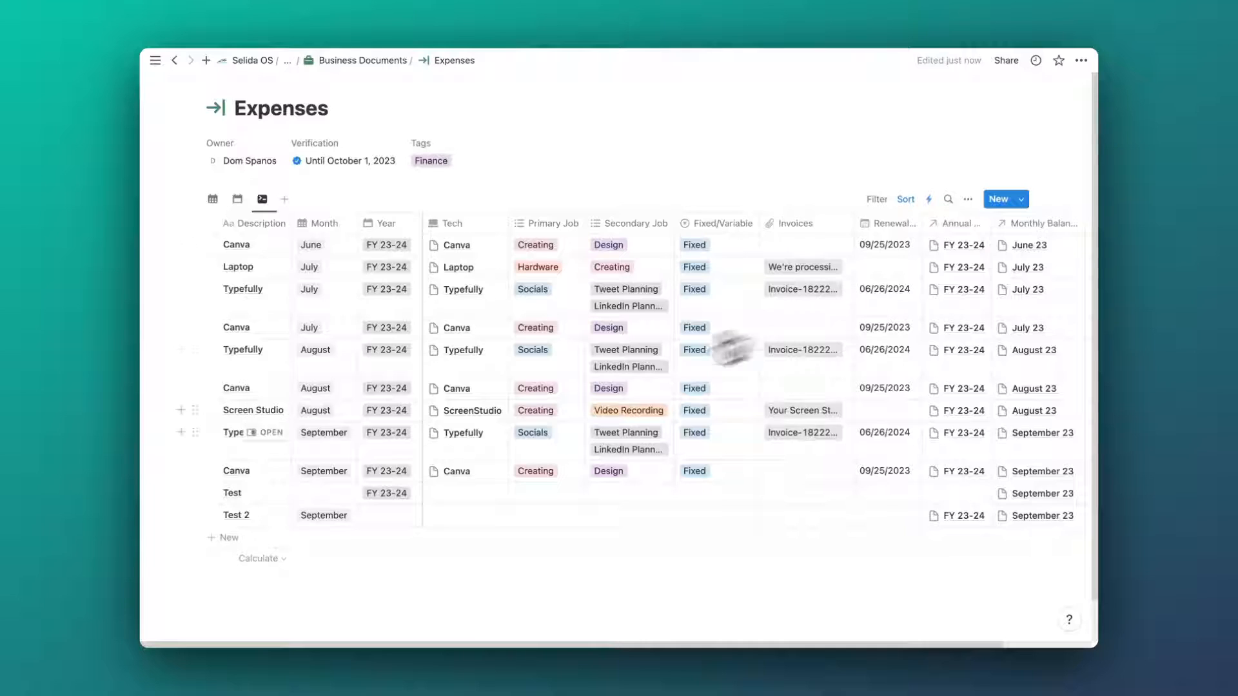
Step: Add a new expense row named "Test 3" and set its Month to November
left_click(247, 537)
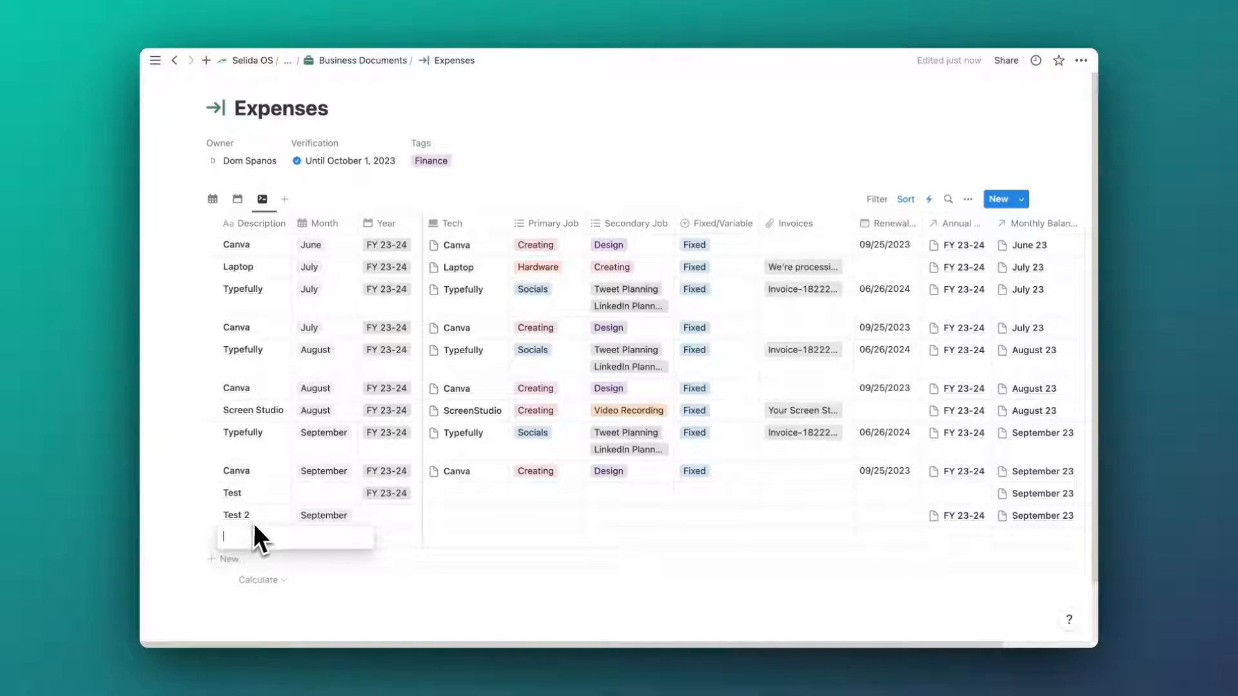
key("Escape")
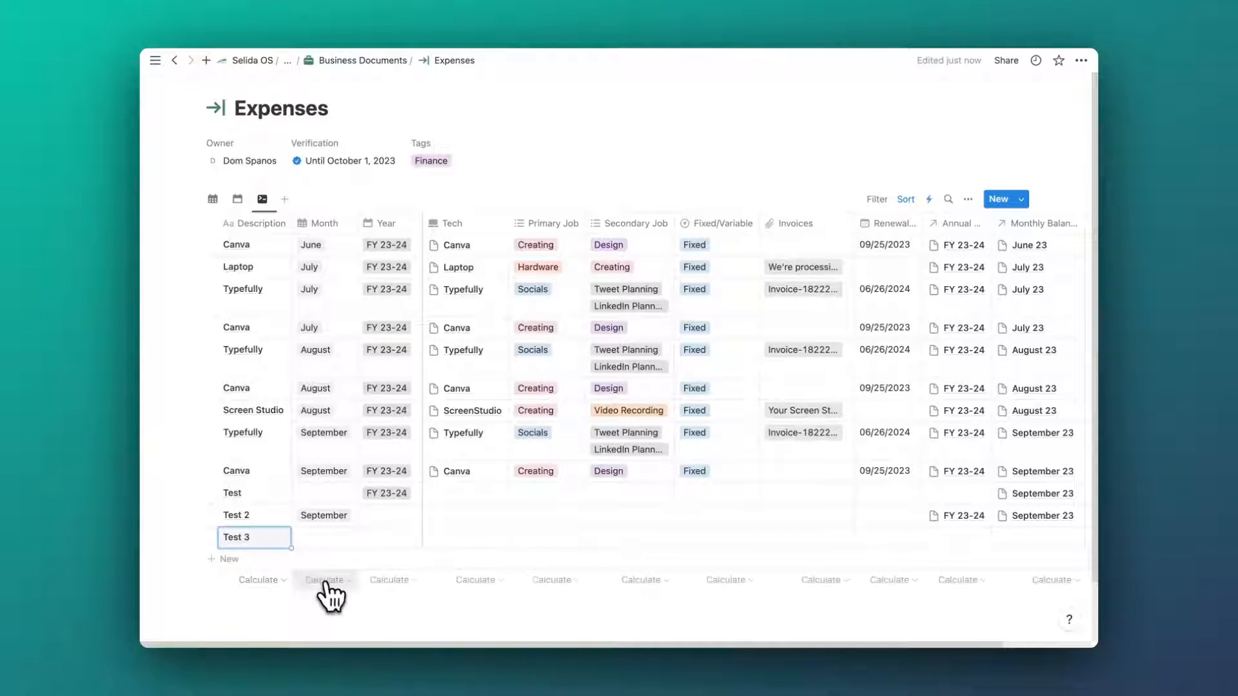
left_click(325, 542)
left_click(353, 496)
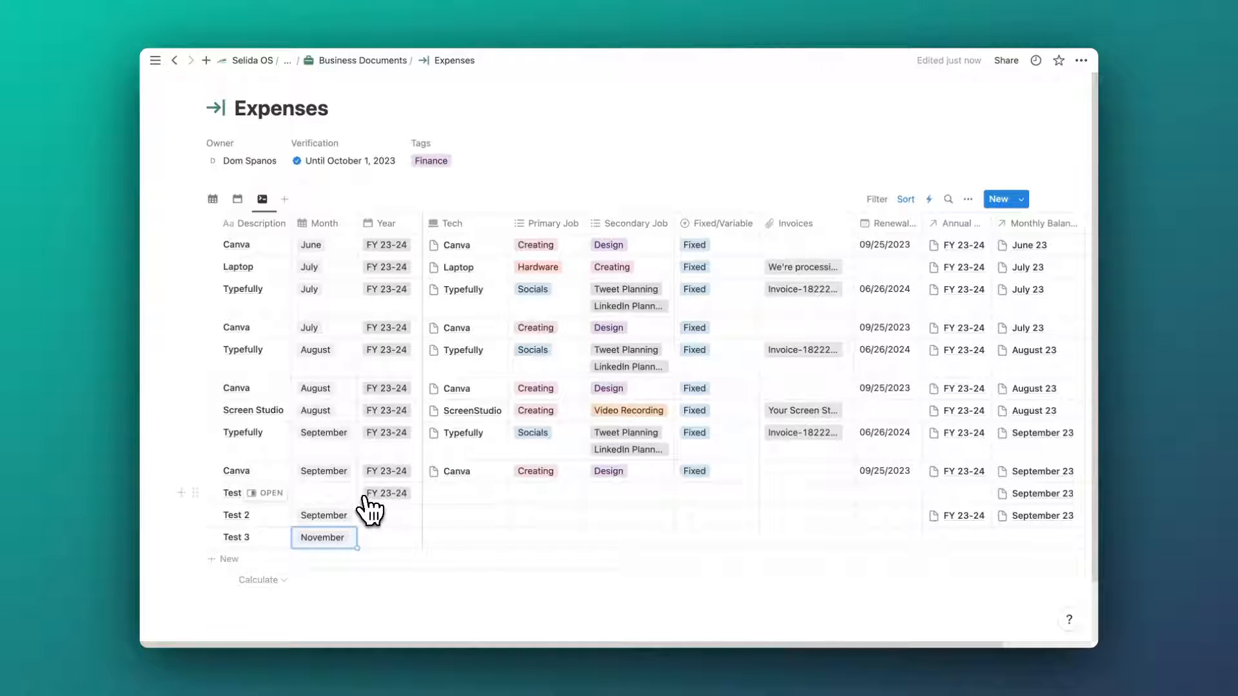
Step: Add a new expense row named "Test 4" and set its Month to December
left_click(233, 561)
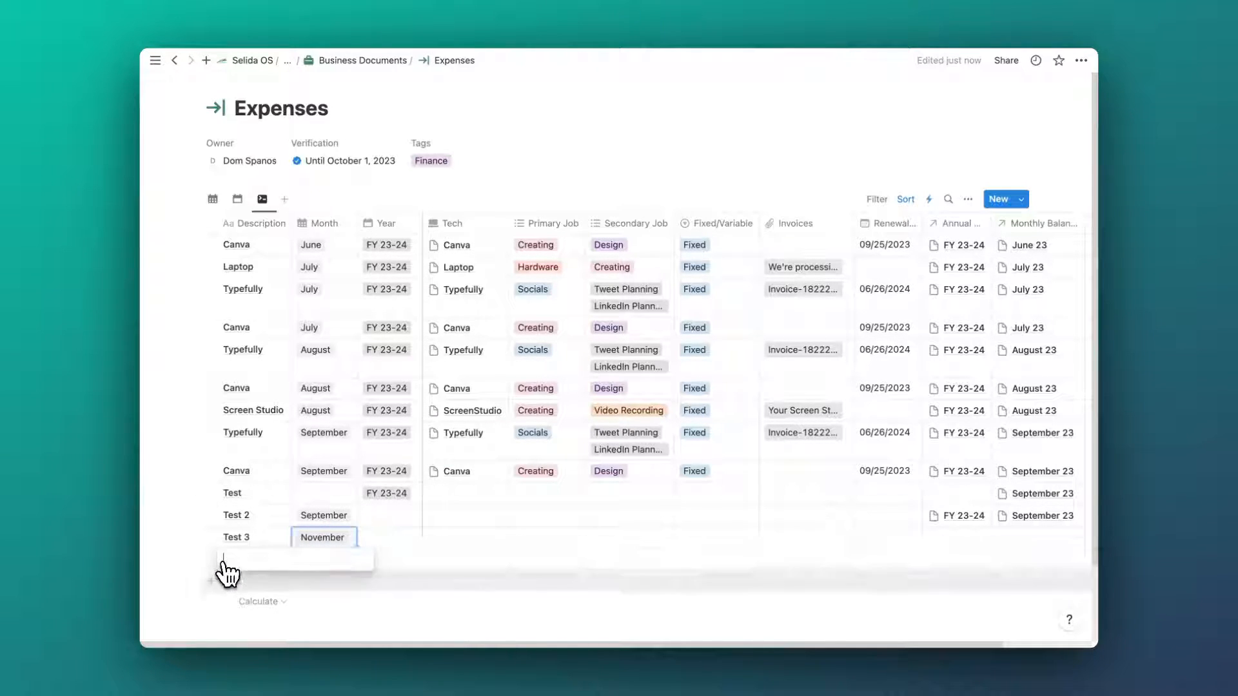
type("Test 4")
key("Escape")
left_click(323, 557)
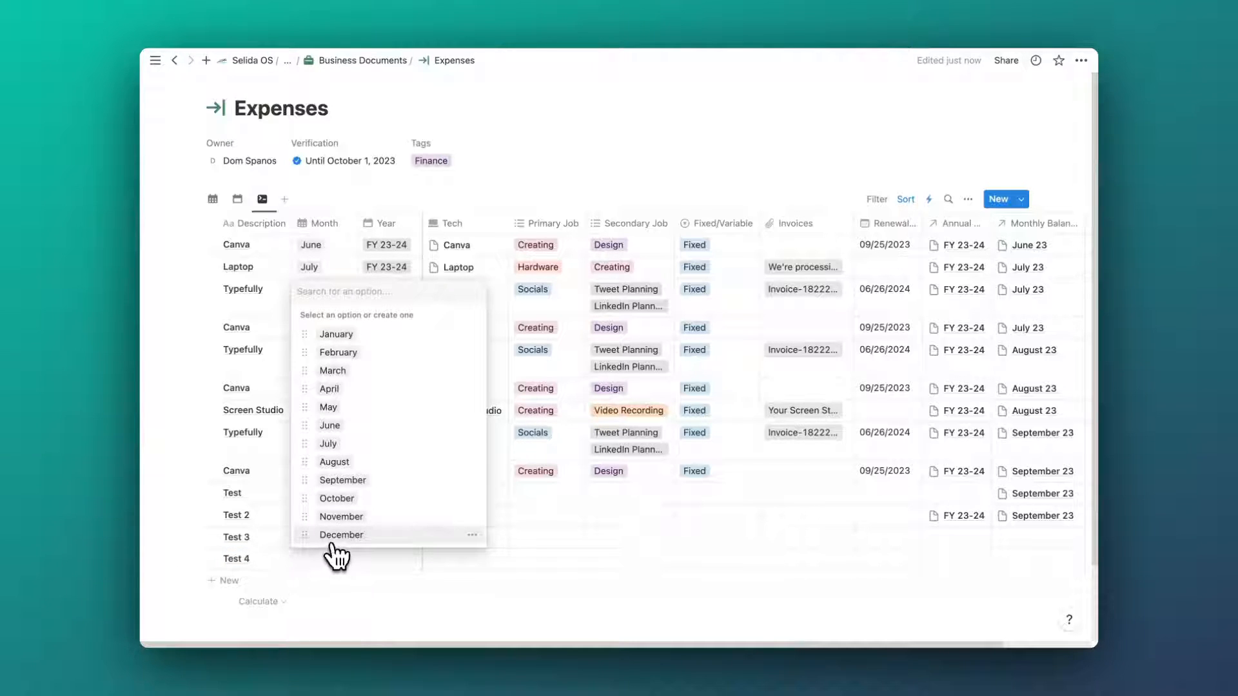
left_click(331, 541)
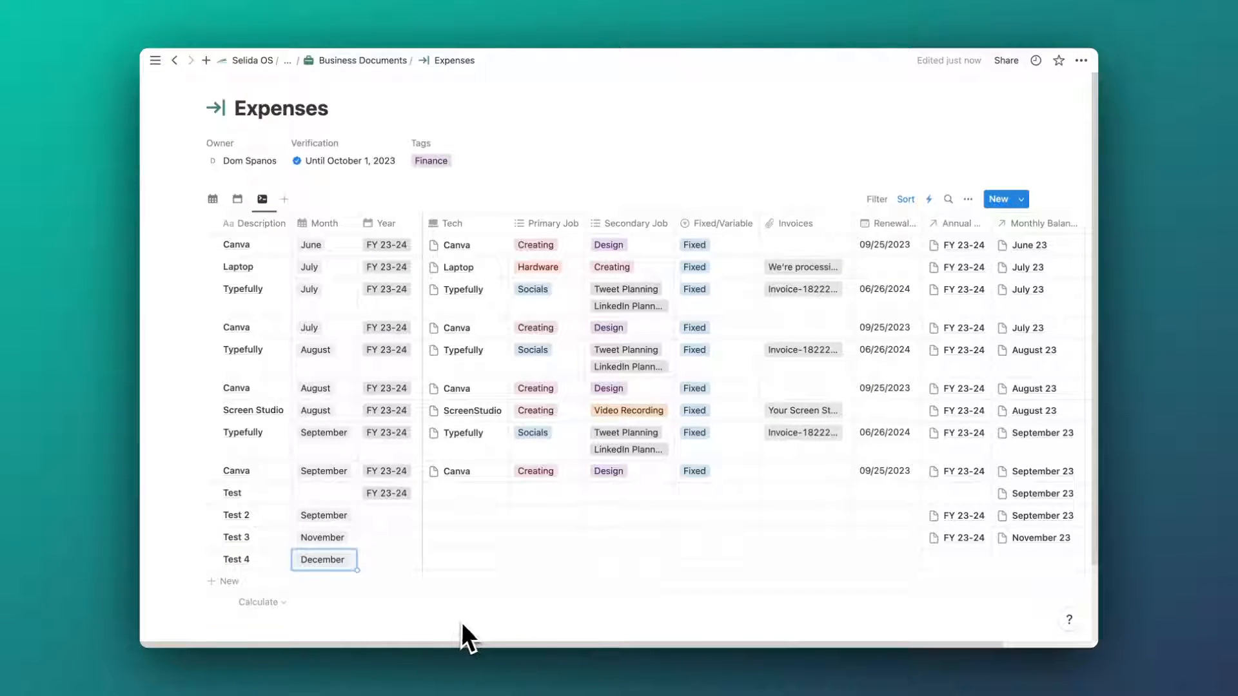